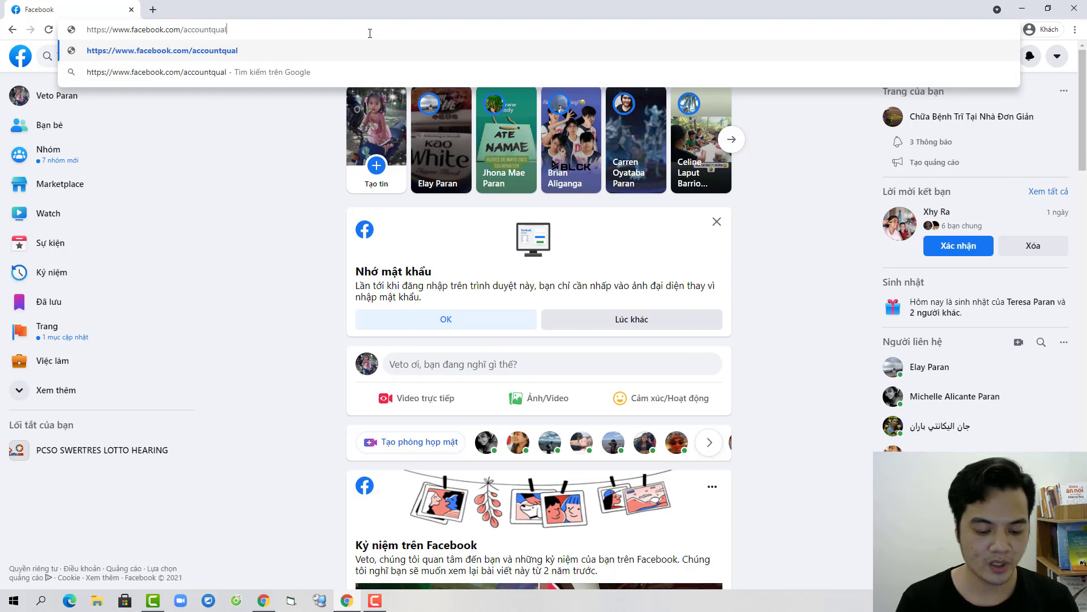
Step: Confirm the Account Quality status overview shows no ad issues, then go back to fb.com
key("Return")
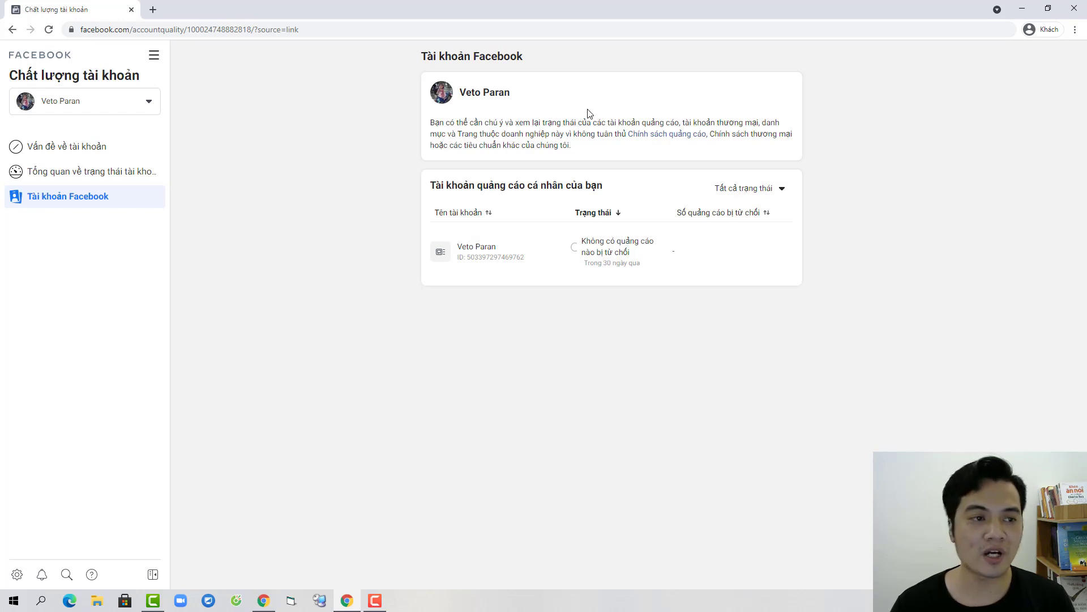
left_click(94, 176)
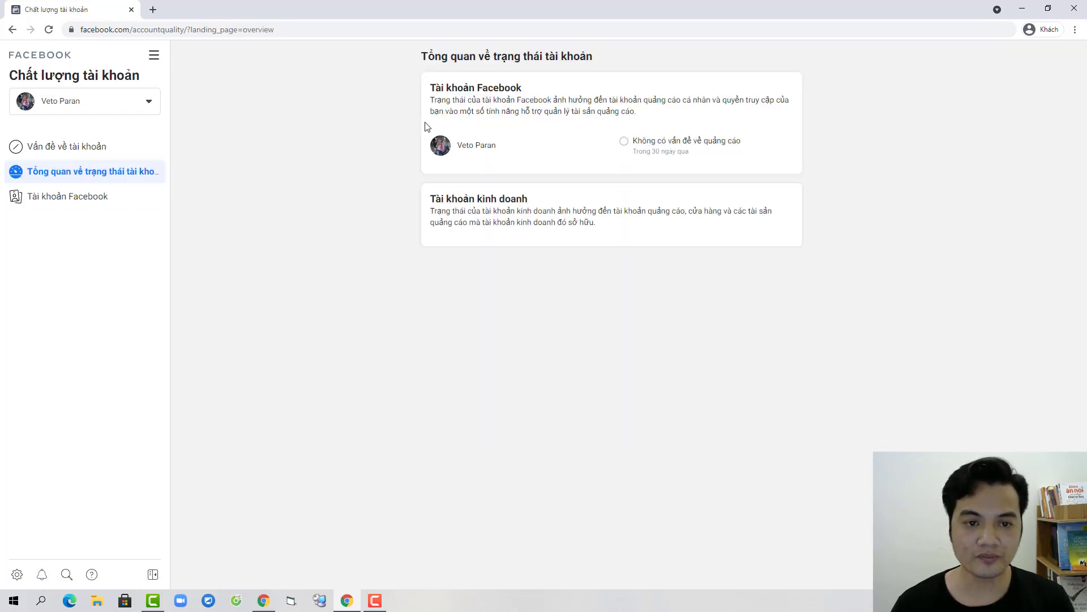
left_click(346, 30)
key("BackSpace")
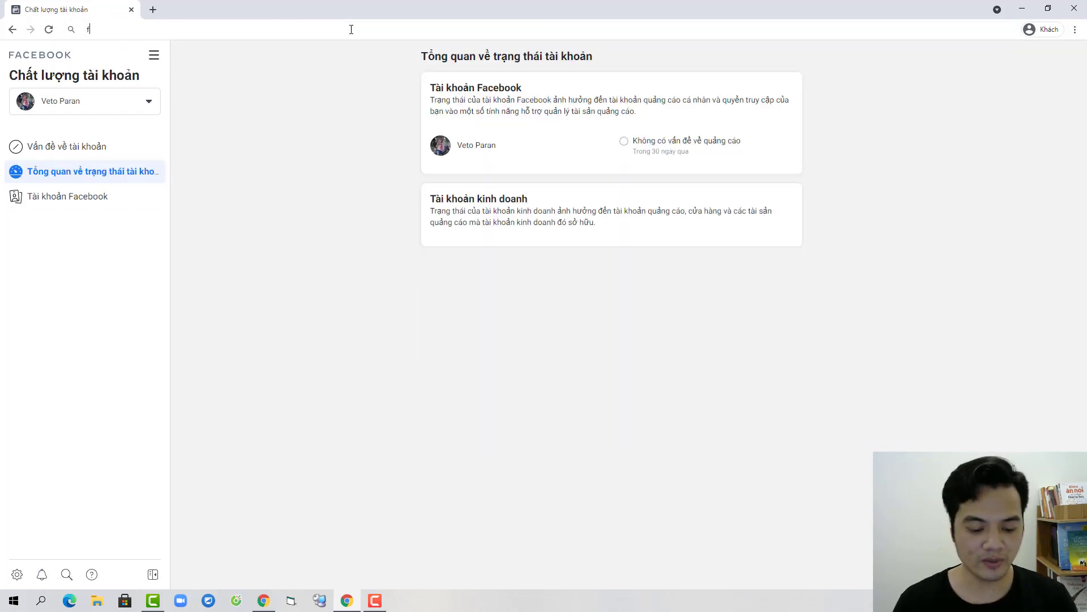
type("fb.com")
key("Return")
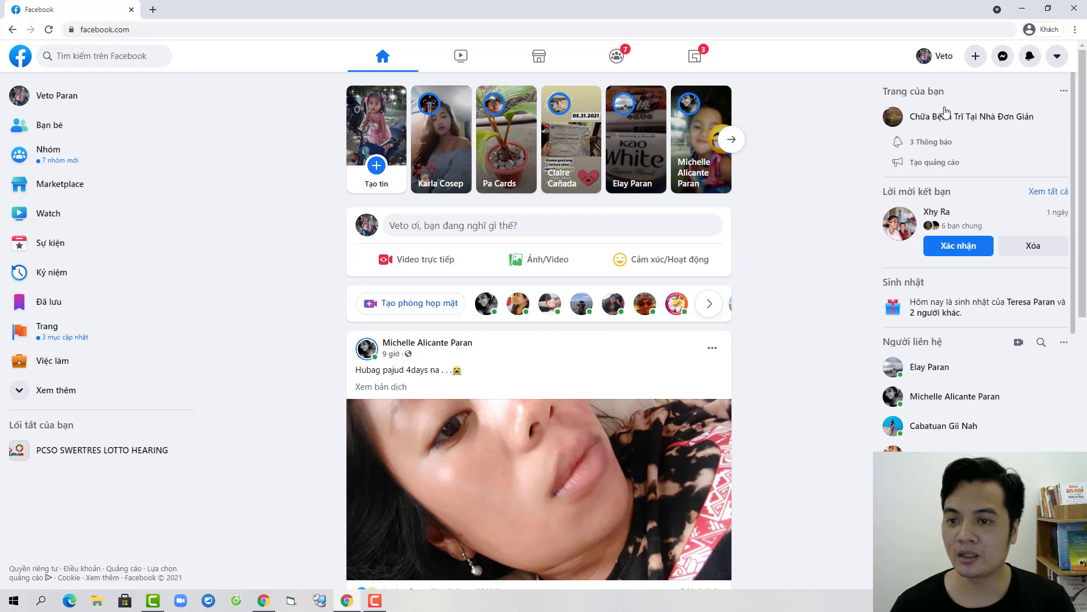
Step: Visit the 'Chữa Bệnh Trĩ Tại Nhà Đơn Giản' Page, then open Ads Manager from the sidebar shortcuts
left_click(975, 119)
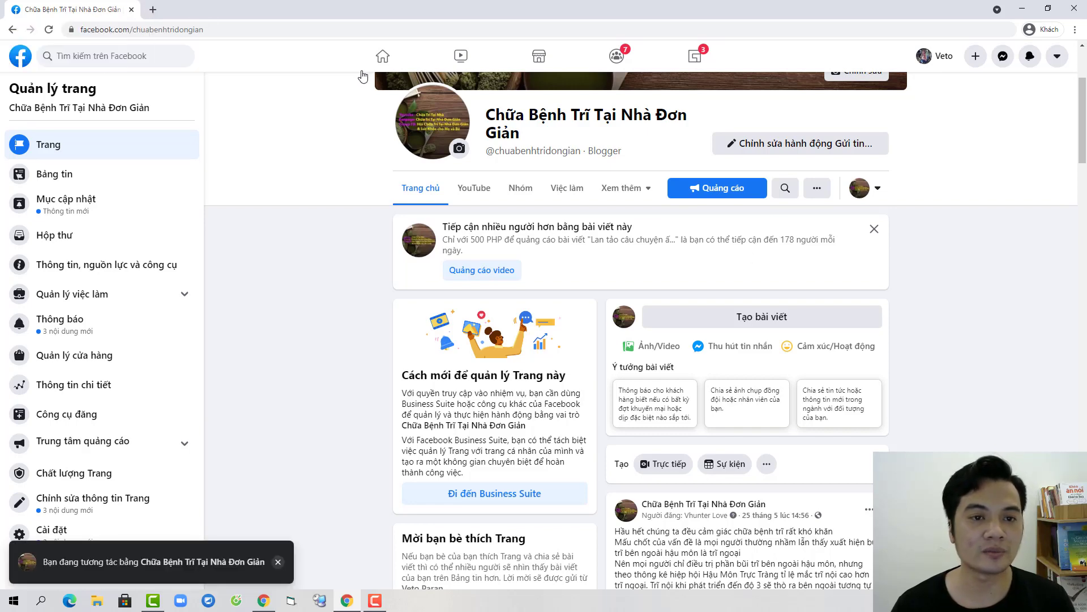
left_click(377, 61)
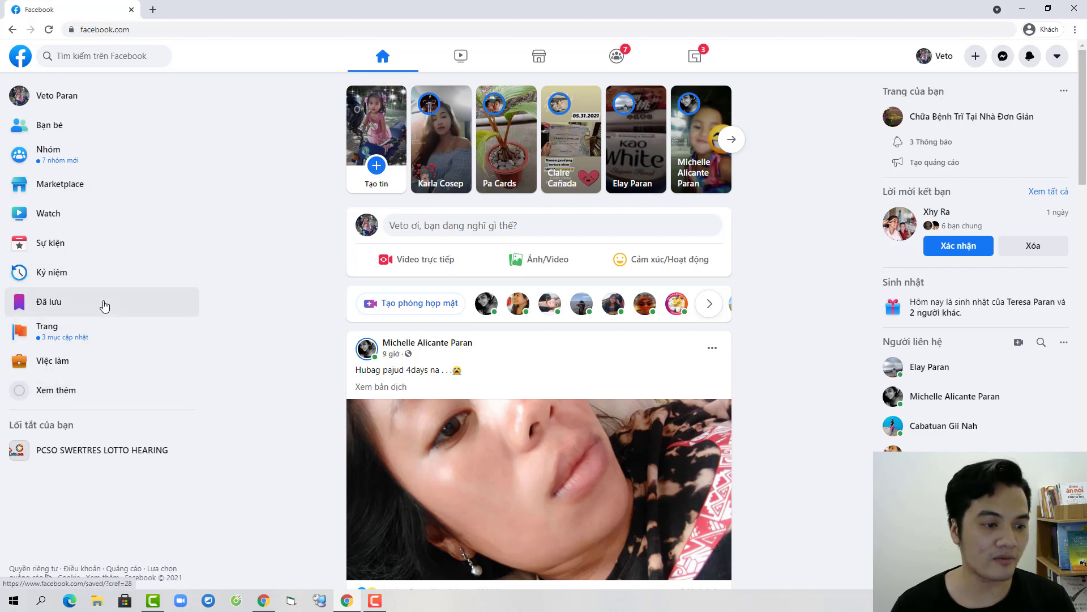
left_click(68, 388)
scroll(91, 396, "down", 2)
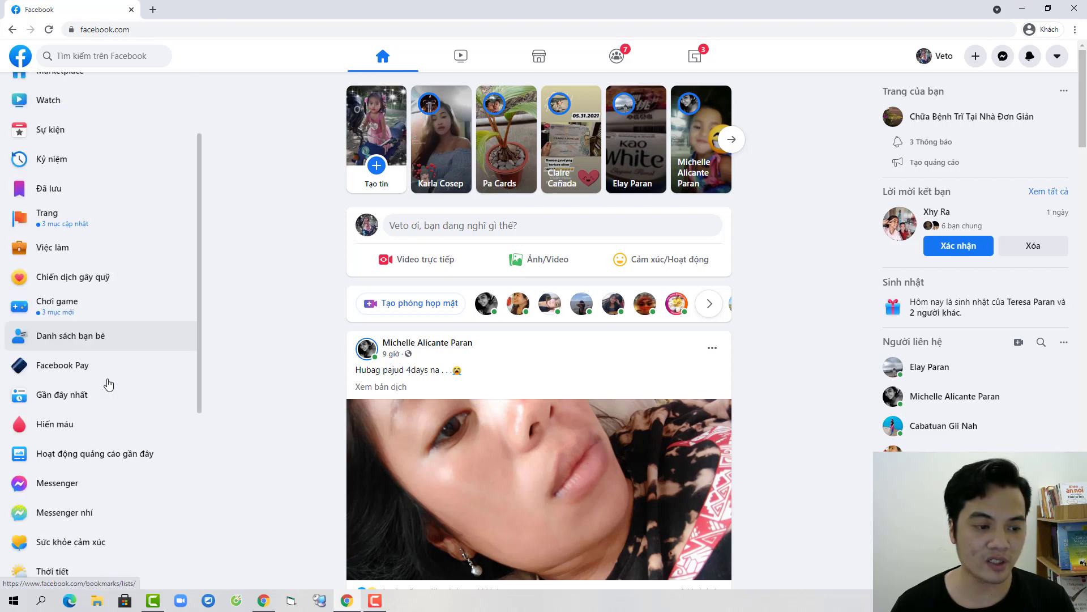
scroll(108, 385, "down", 4)
left_click(85, 375)
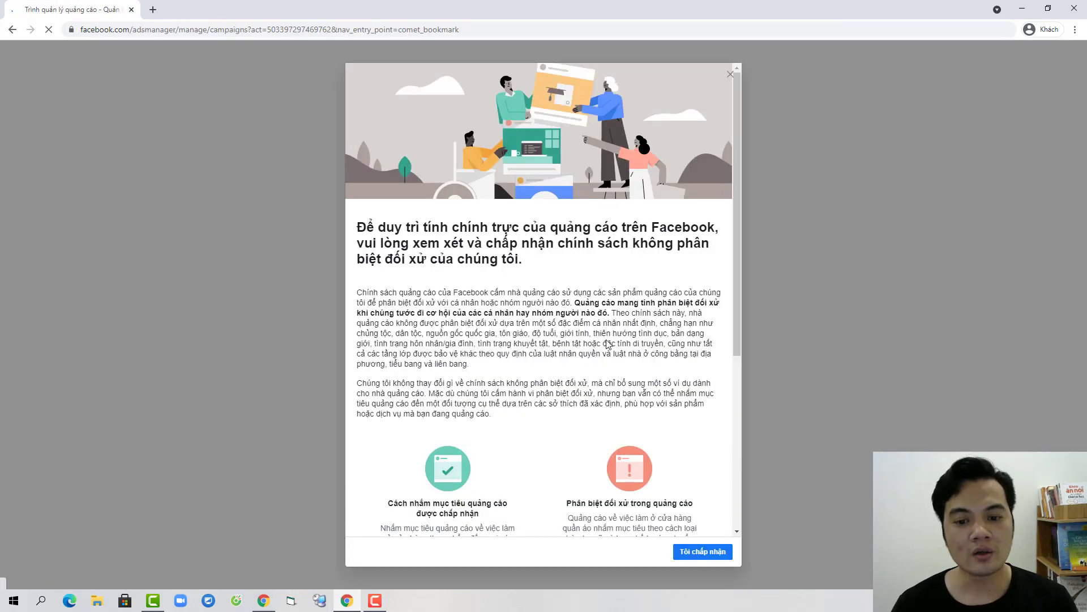
Step: Accept the non-discrimination ad policy and dismiss the notice and ad-platform pop-ups
left_click(714, 553)
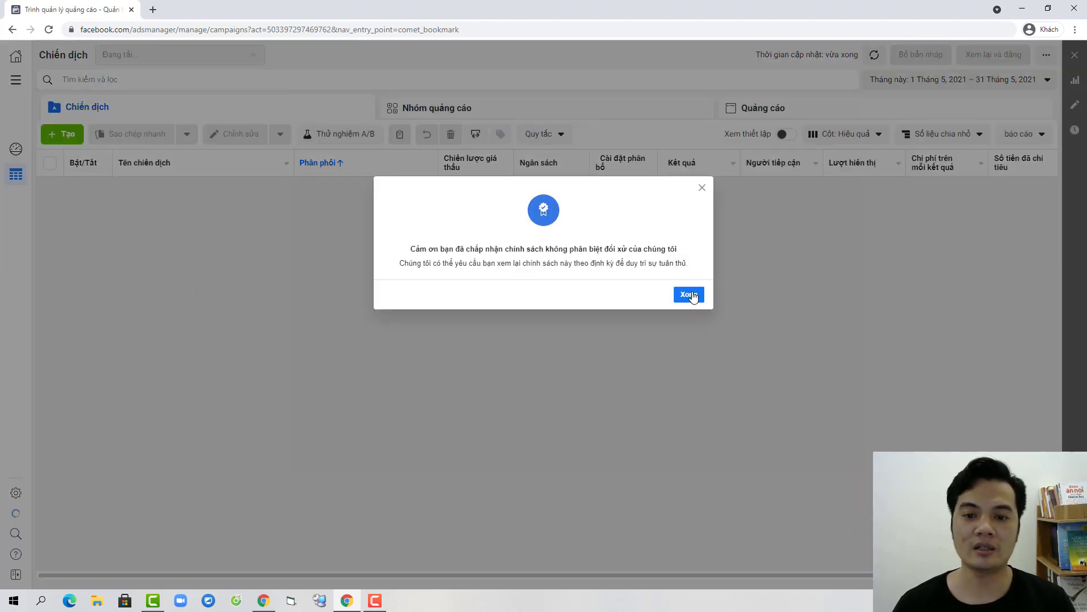
left_click(693, 295)
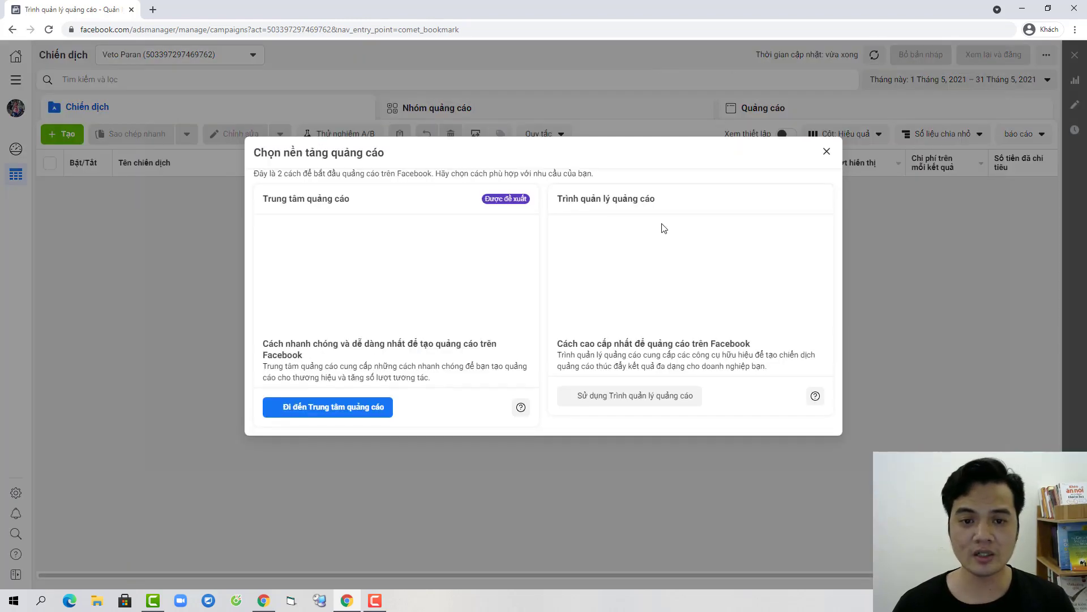
left_click(827, 153)
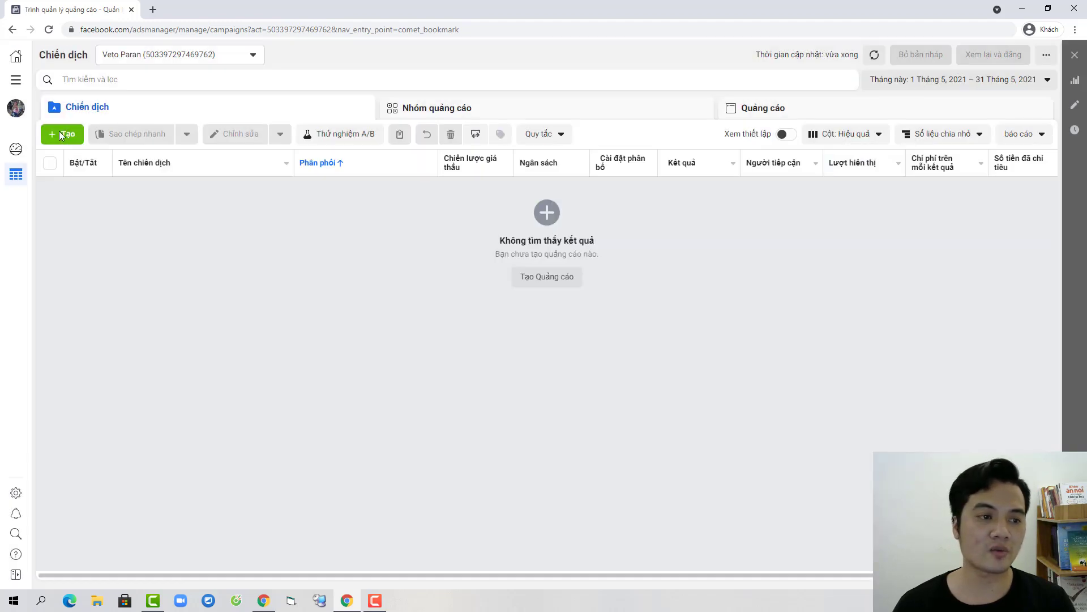
Step: Create a new campaign with the Messages (Tin nhắn) objective
left_click(63, 134)
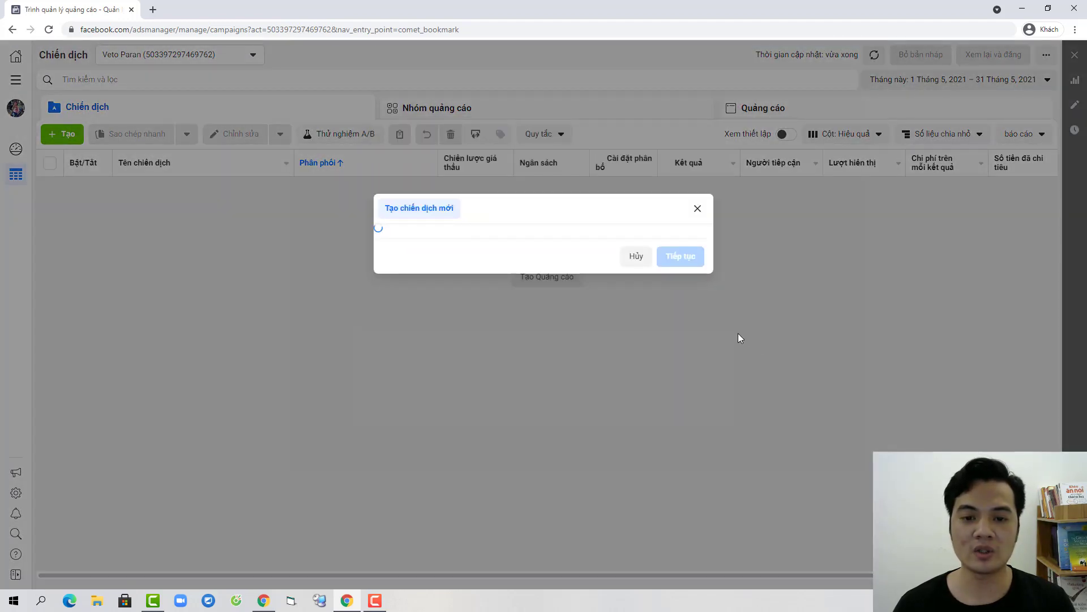
left_click(531, 347)
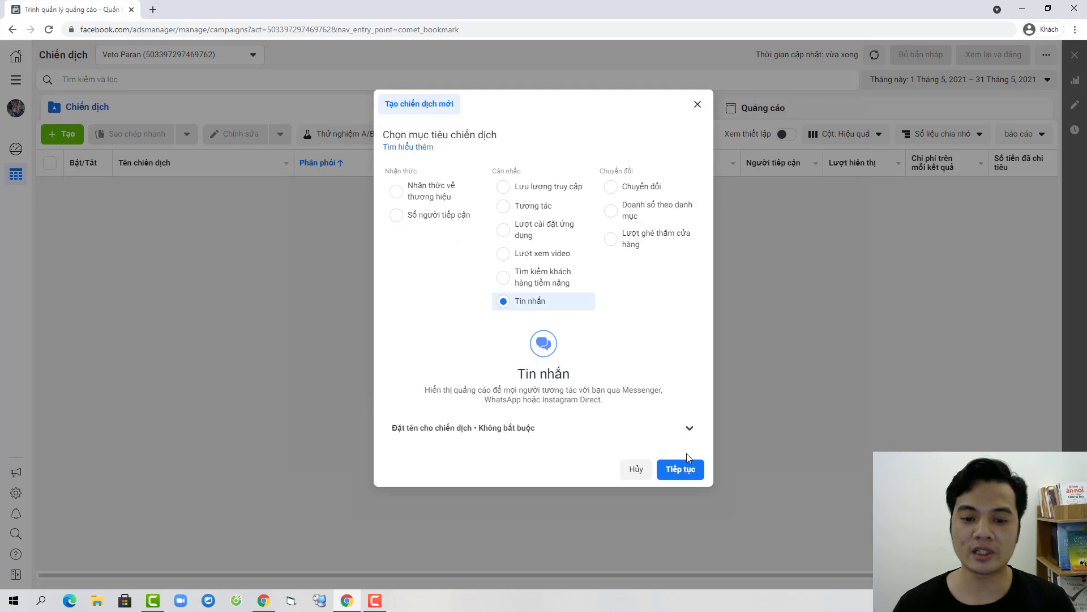
left_click(685, 461)
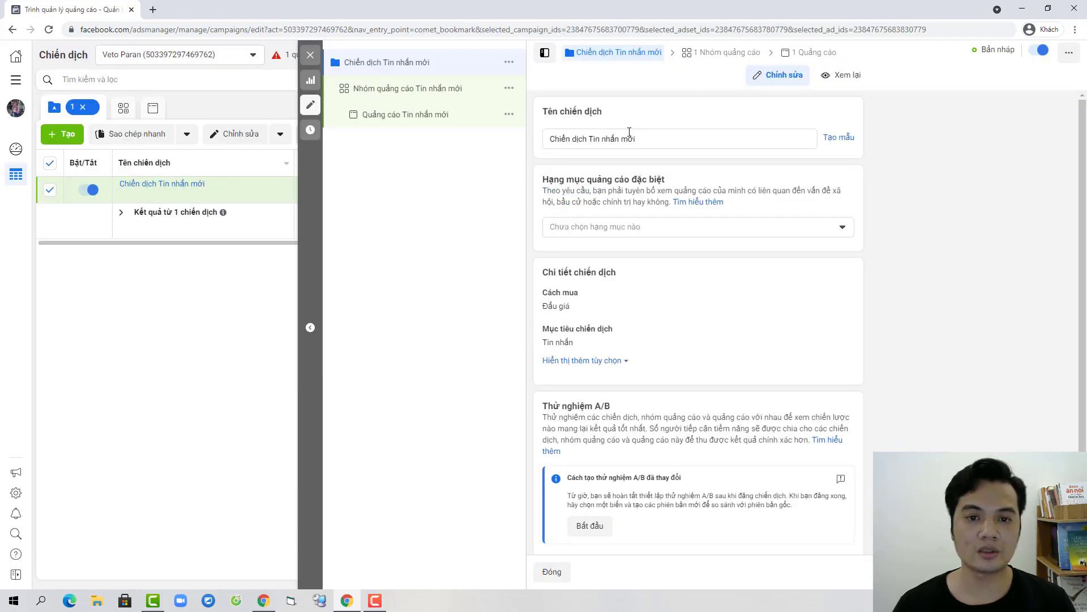
Step: Rename both the campaign and the ad set to '1'
left_click(648, 139)
key("ctrl+a")
type("1")
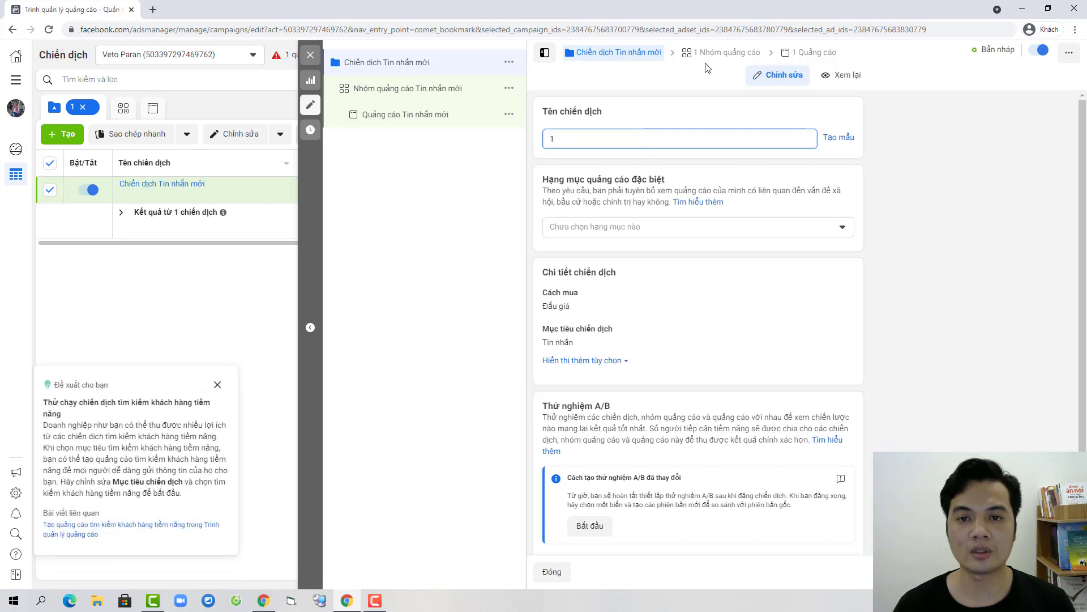
left_click(731, 52)
left_click(635, 55)
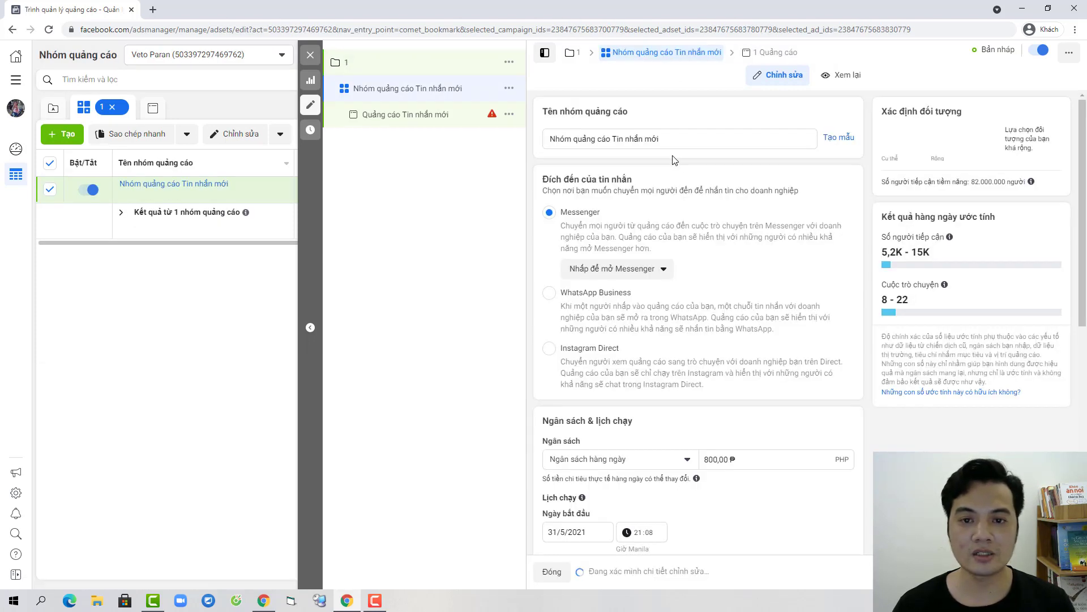
key("ctrl+a")
type("1")
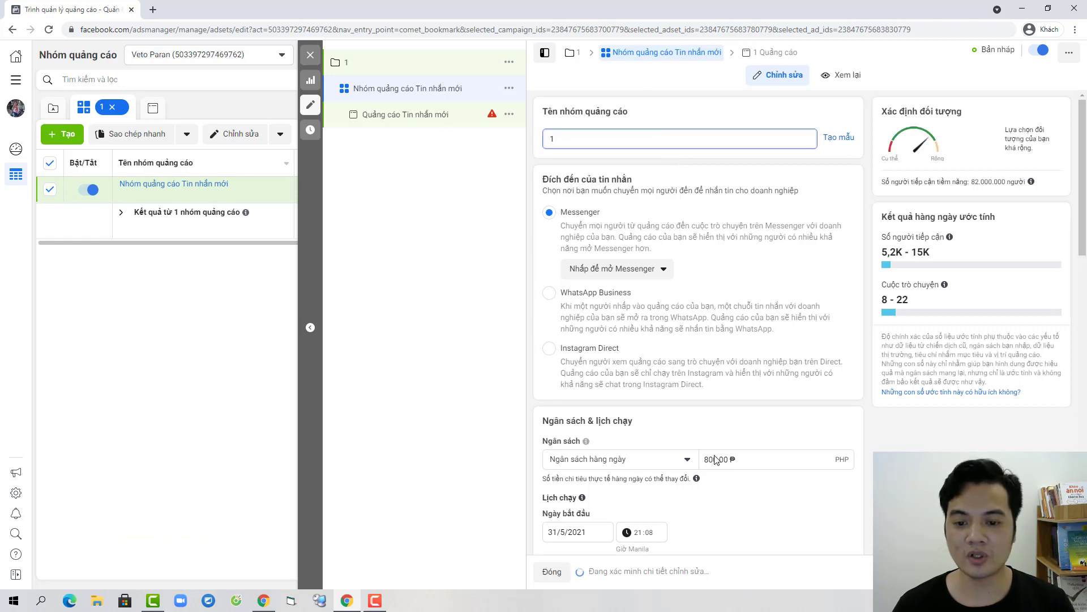
Step: Delete the draft ad and confirm the deletion
left_click(510, 114)
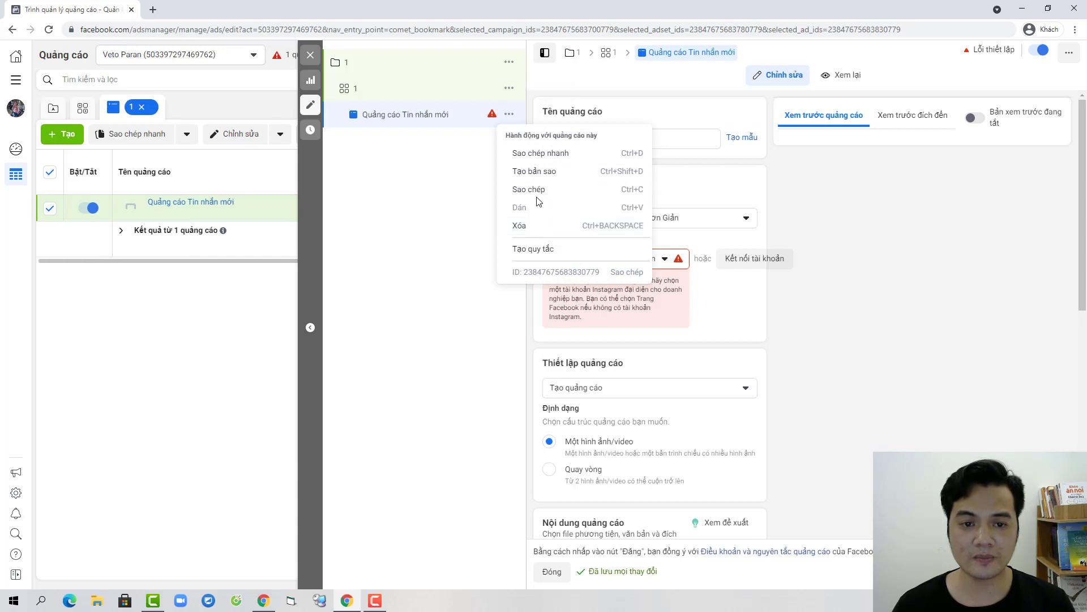
left_click(519, 226)
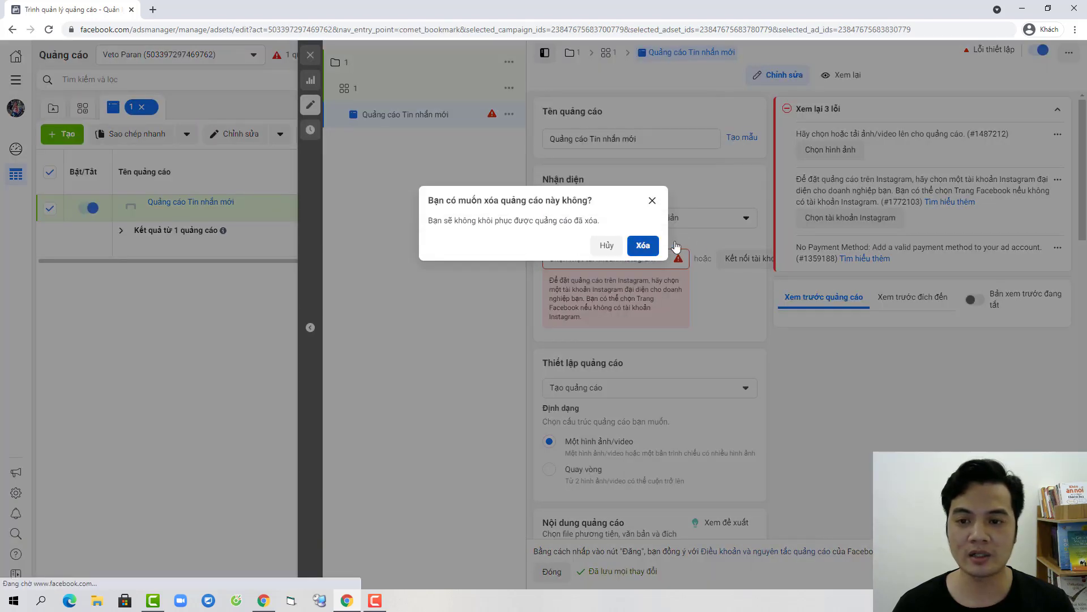
left_click(634, 243)
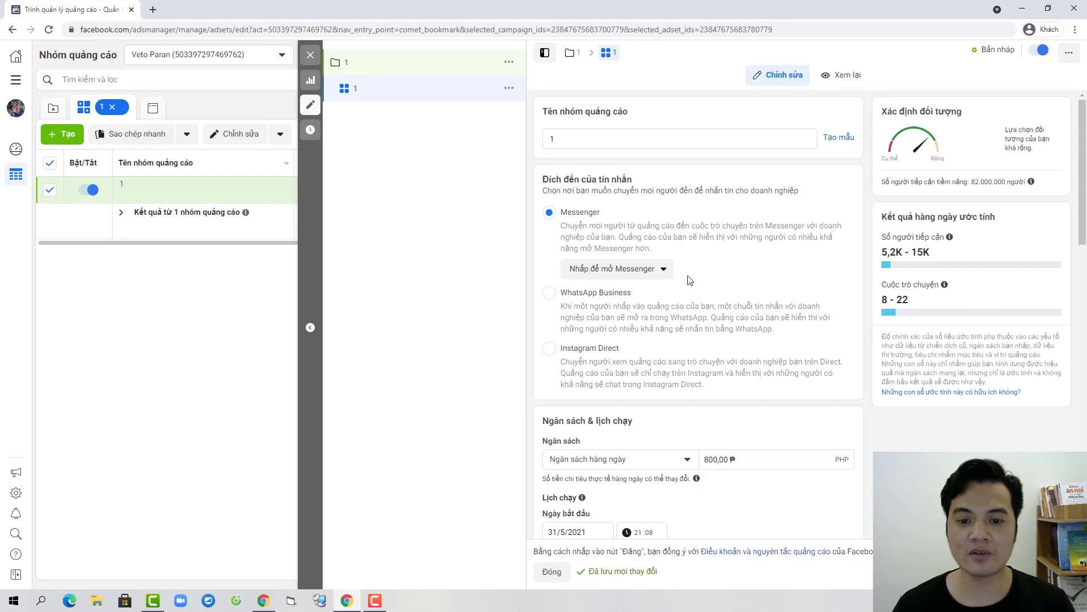
Step: Replace the Philippines with Việt Nam as the ad set's target location
scroll(691, 281, "down", 8)
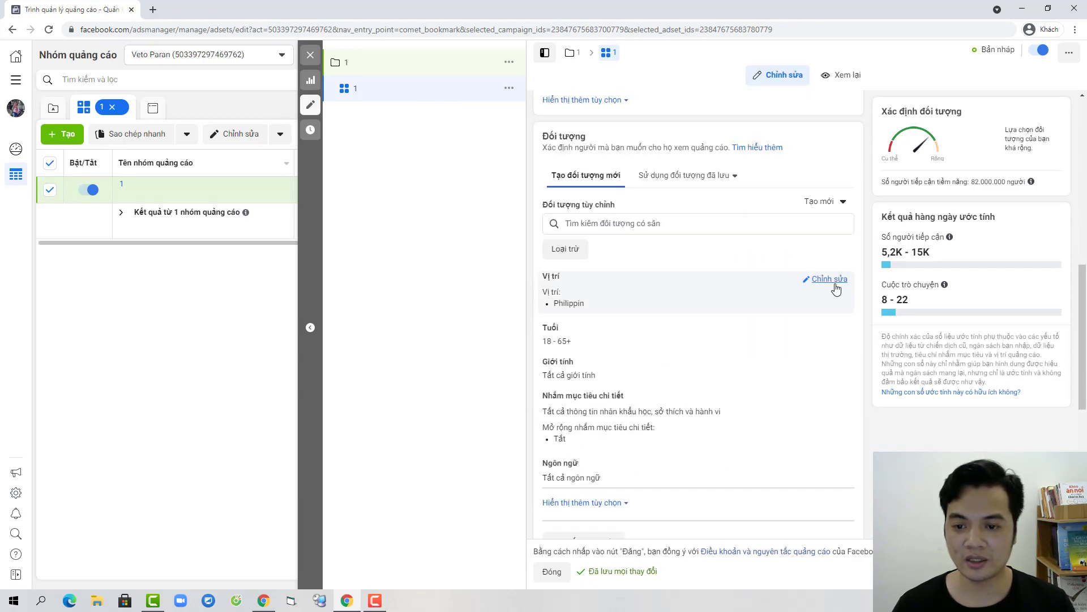
left_click(680, 317)
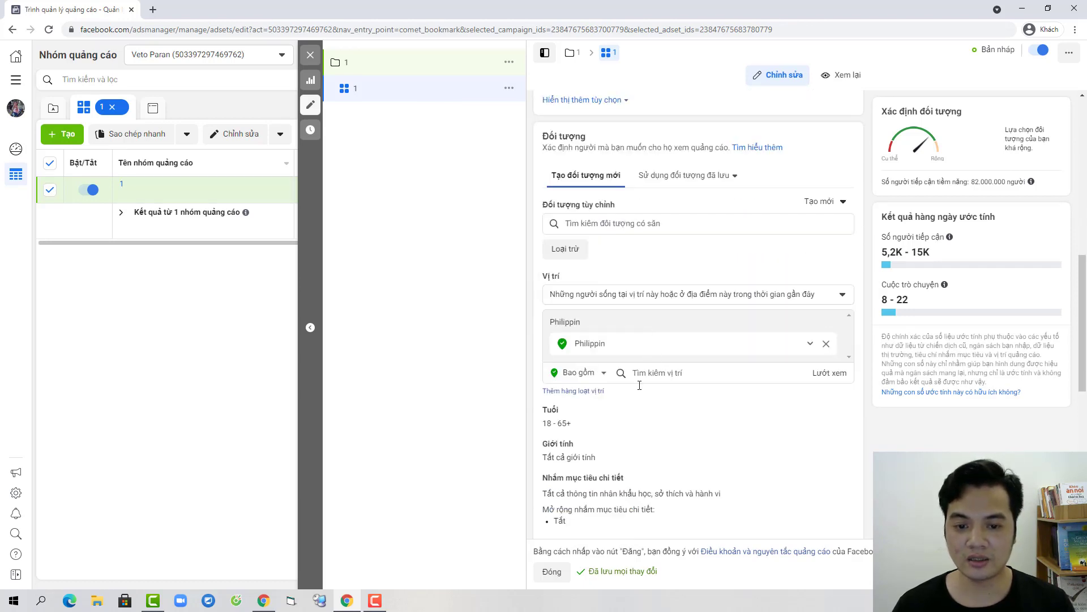
left_click(718, 372)
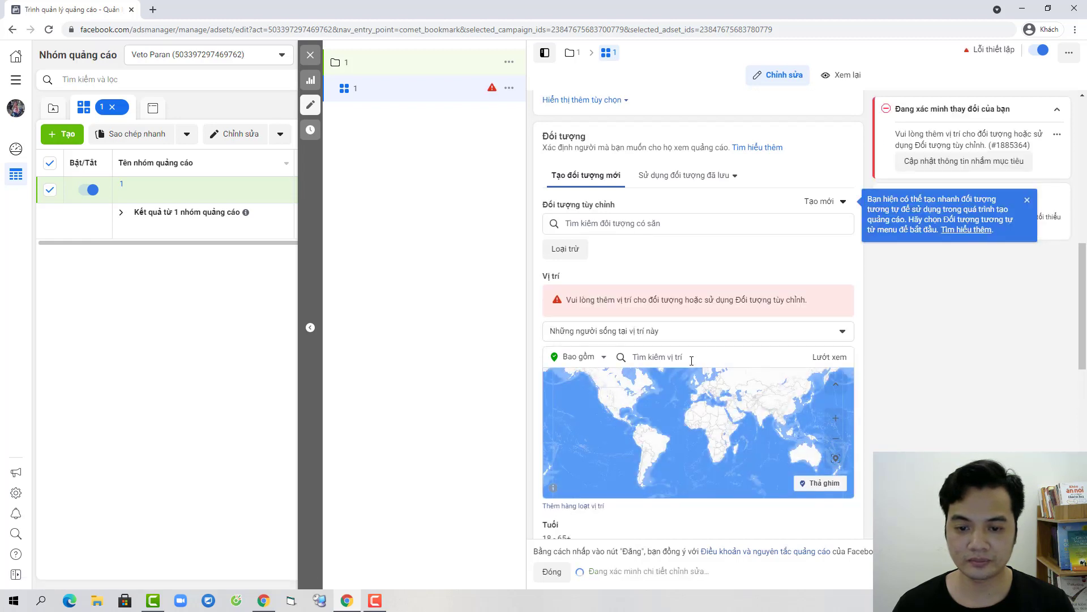
type("Vietnam")
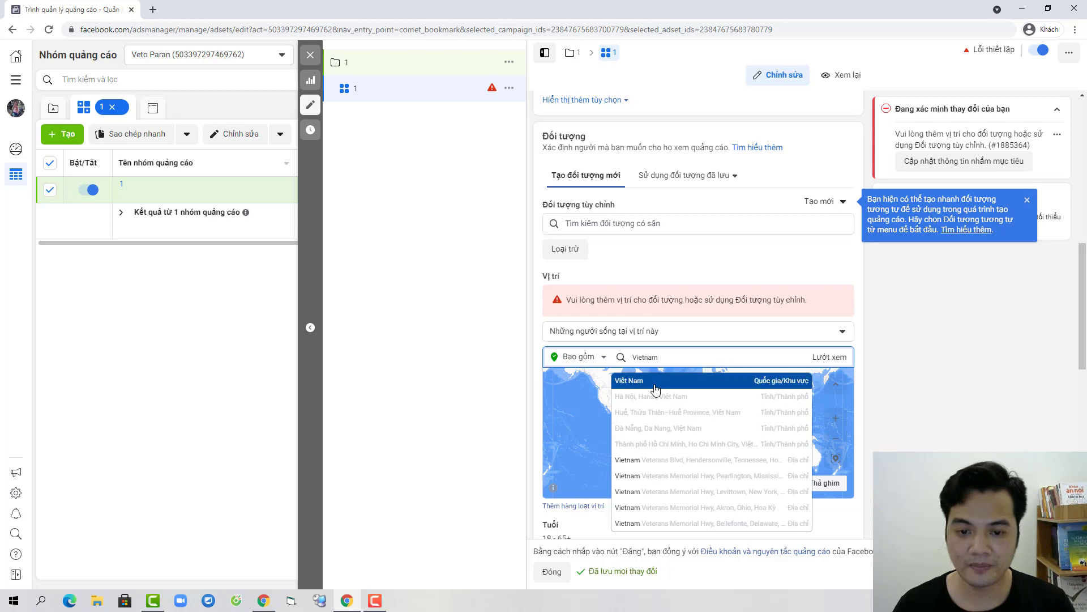
left_click(694, 376)
Step: Set the audience minimum age to 30, keeping the maximum at 65+
scroll(724, 301, "down", 5)
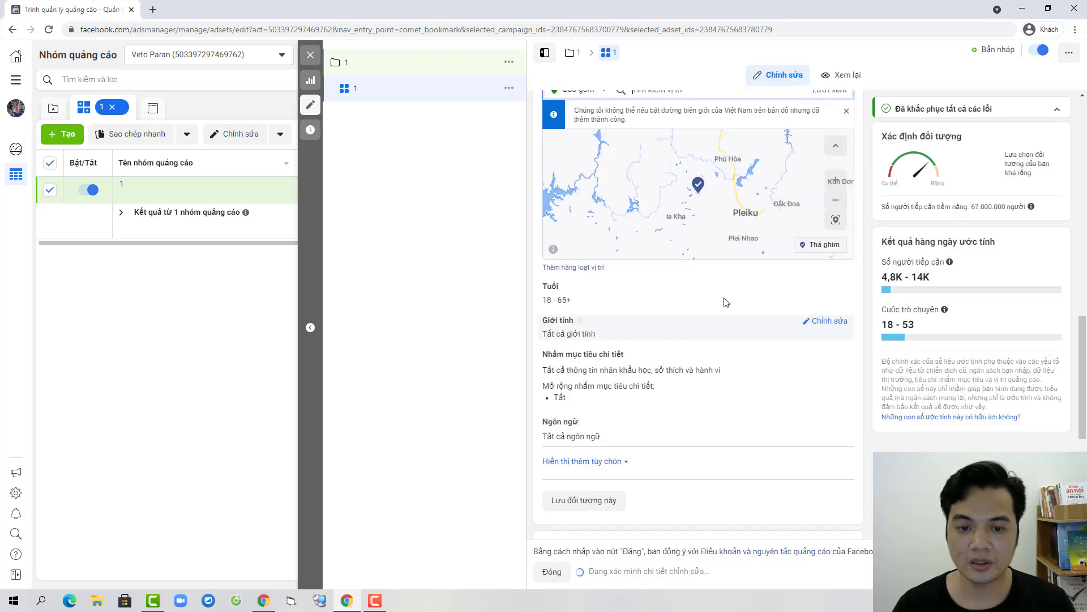
left_click(828, 287)
left_click(568, 304)
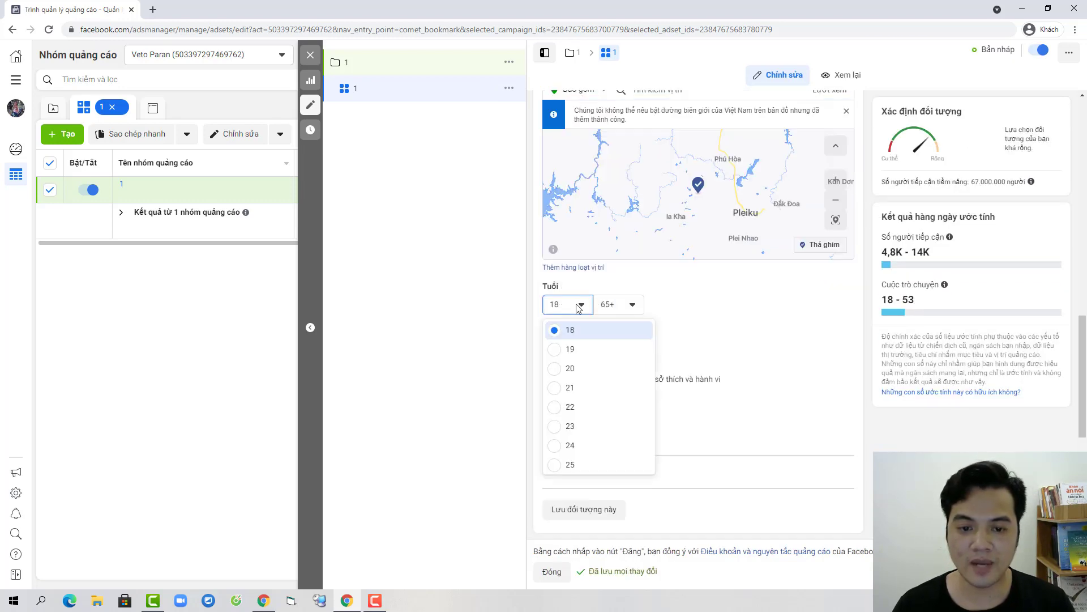
scroll(585, 406, "down", 5)
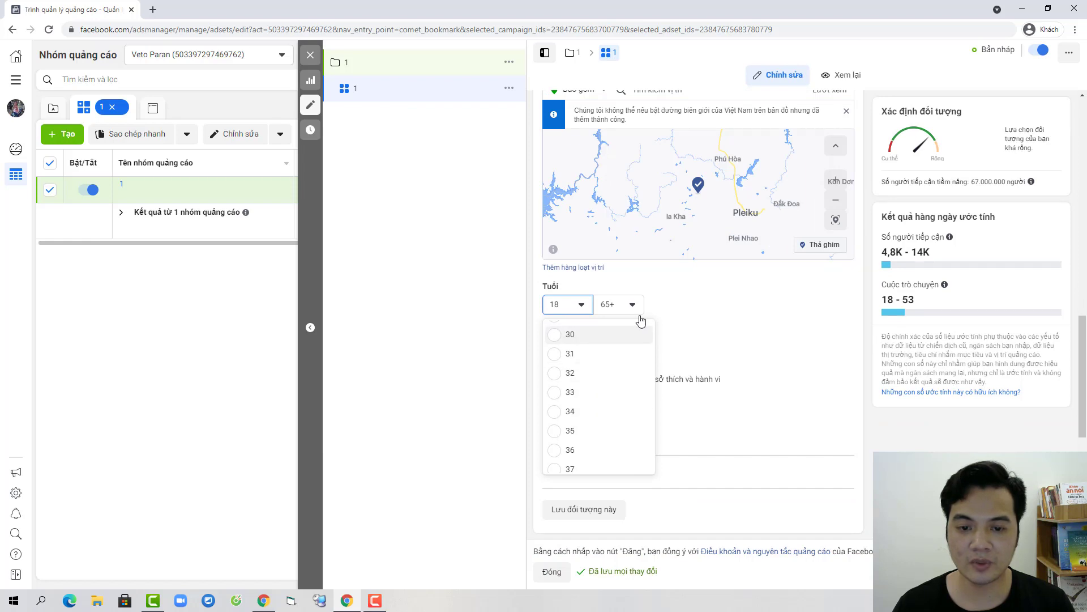
left_click(577, 377)
scroll(680, 385, "down", 3)
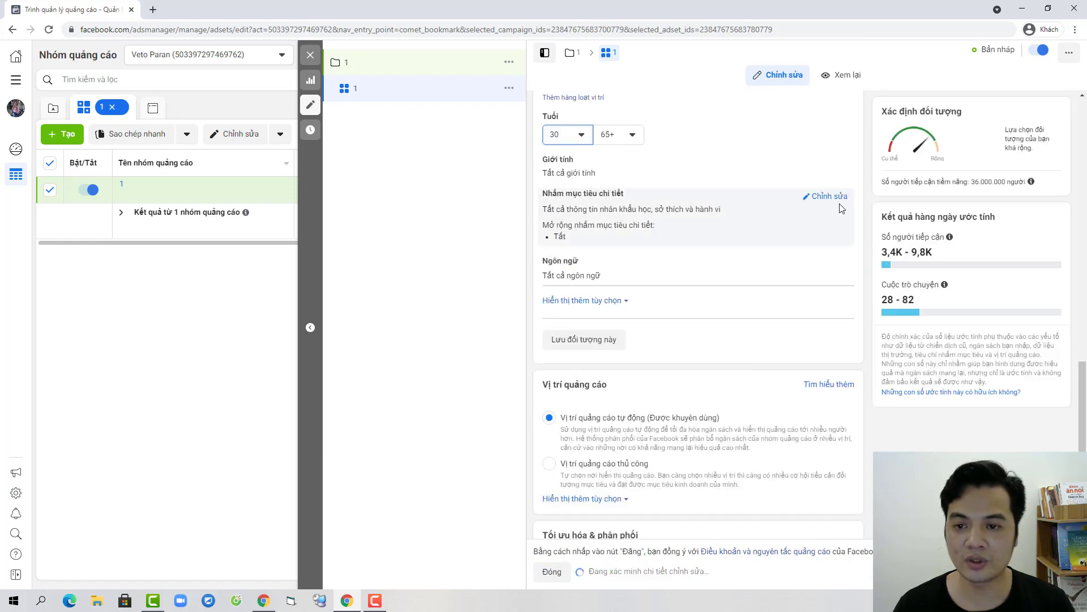
Step: Exclude Facebook Page admins and 1–3-month mobile device users in detailed targeting
left_click(828, 196)
left_click(565, 250)
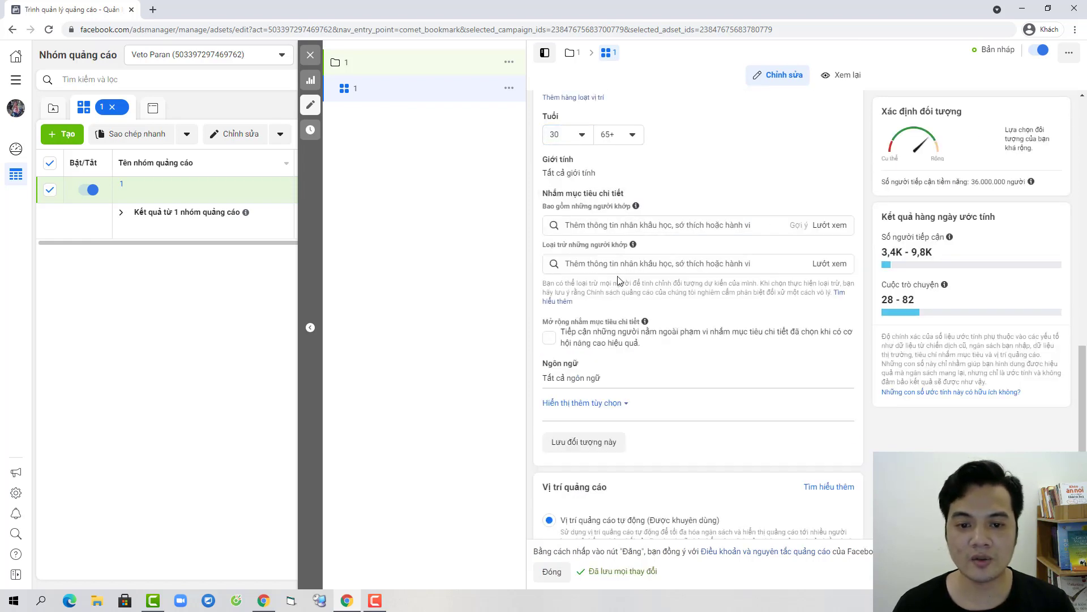
left_click(618, 266)
type("qua")
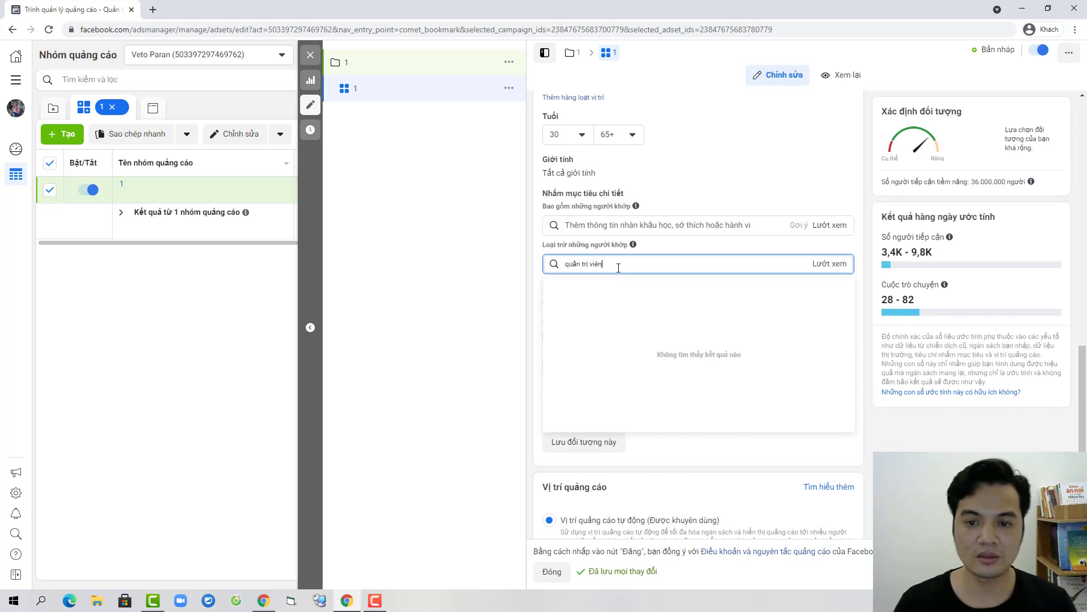
left_click(619, 289)
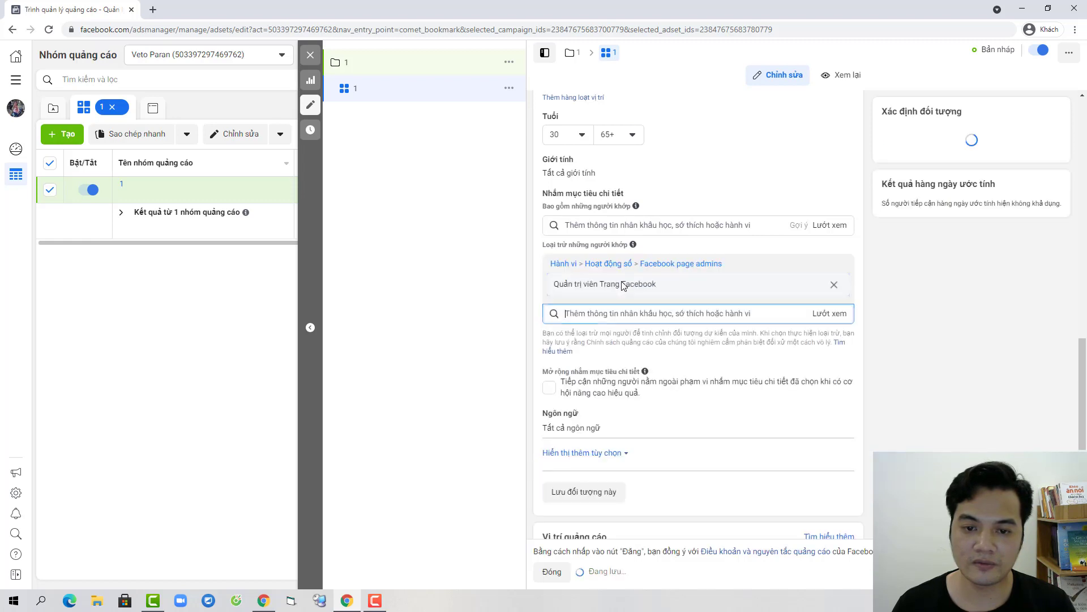
type("1")
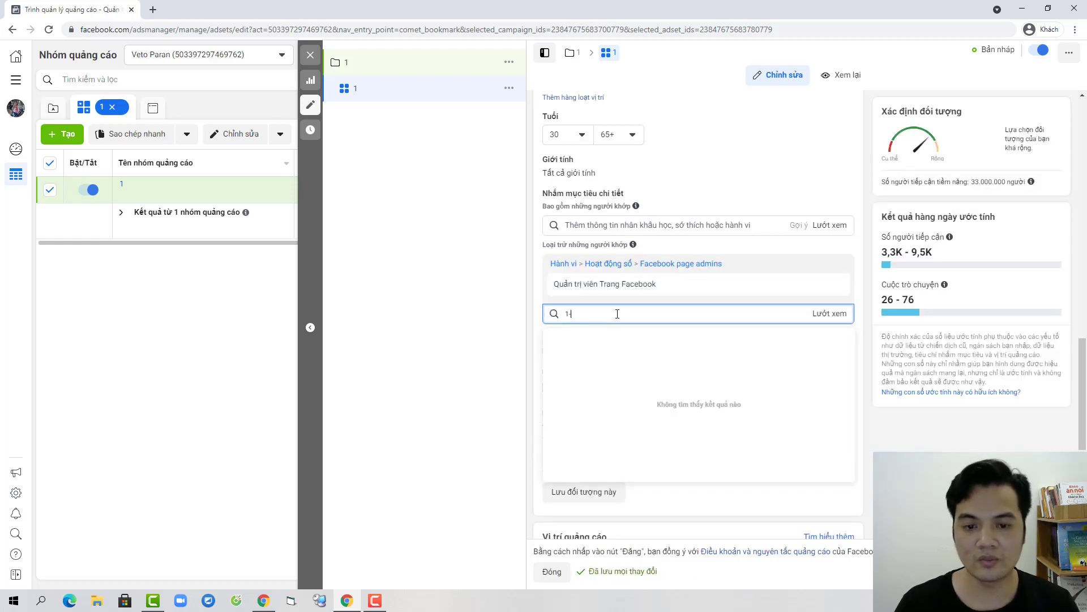
type("-3")
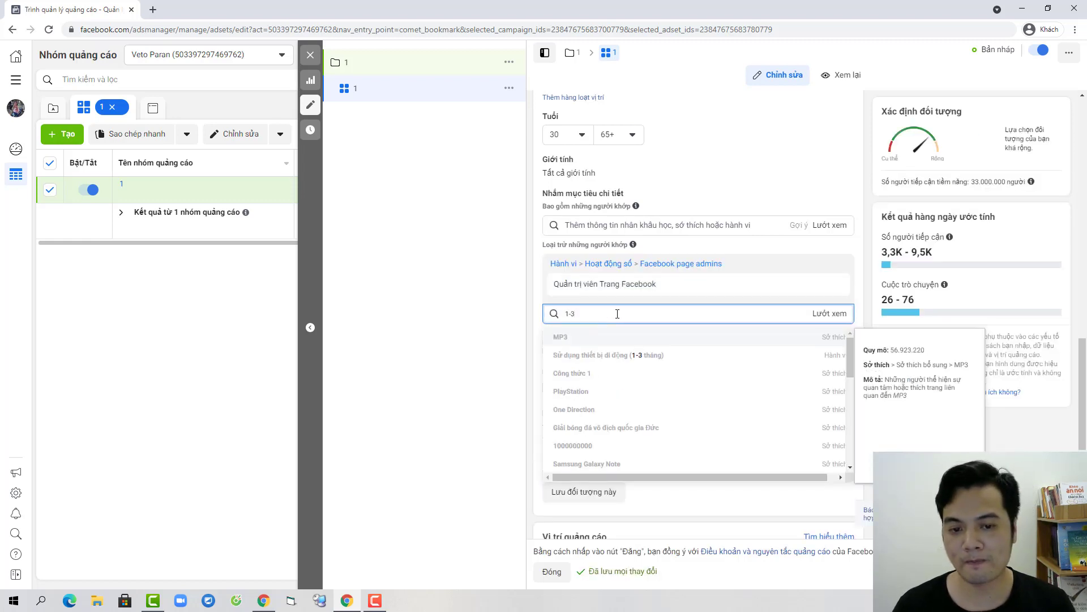
left_click(657, 355)
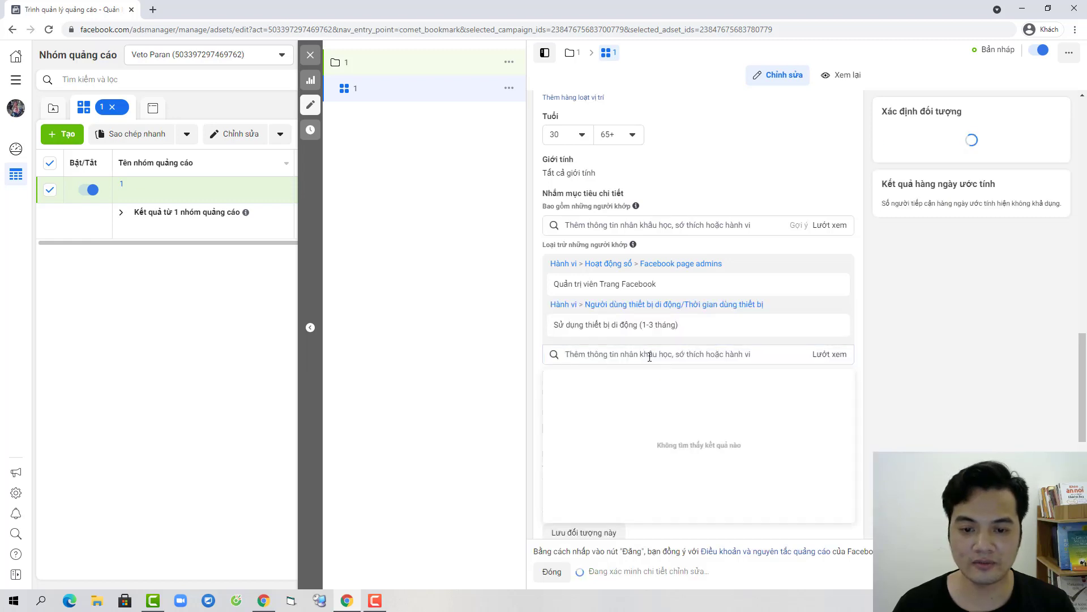
Step: Search for a further exclusion ('trí', 'ben'), find no match, and clear the search
left_click(649, 357)
type("trĩ")
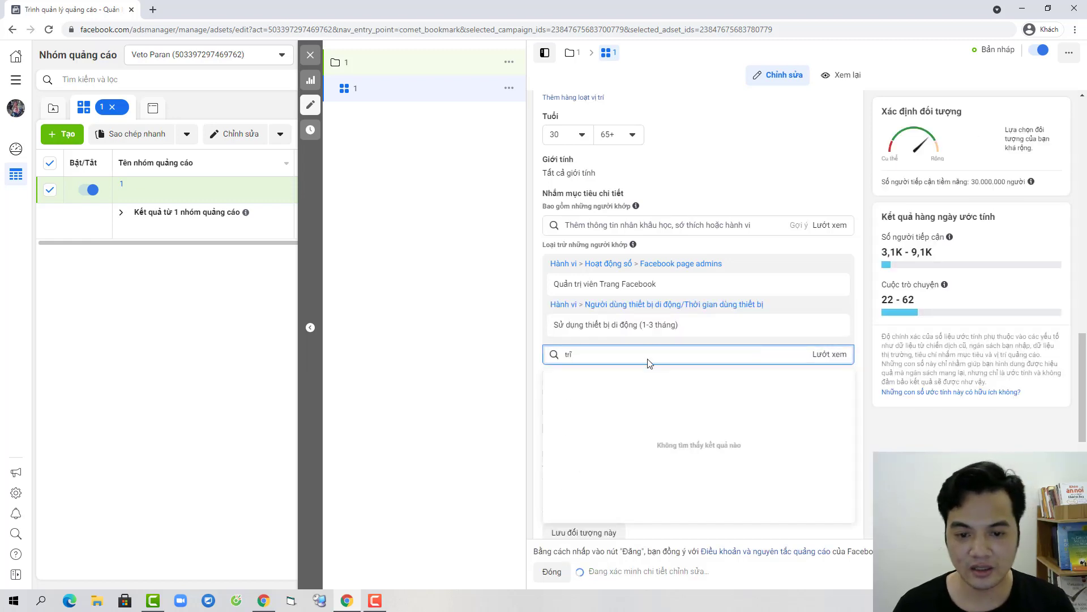
type("í")
key("BackSpace")
key("BackSpace")
key("BackSpace")
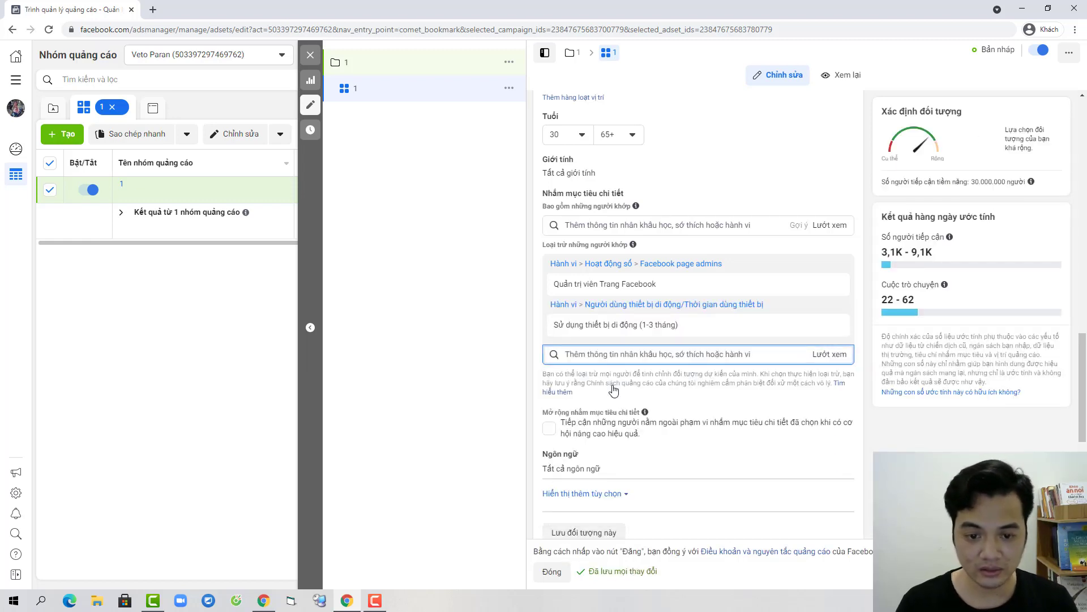
type("ben")
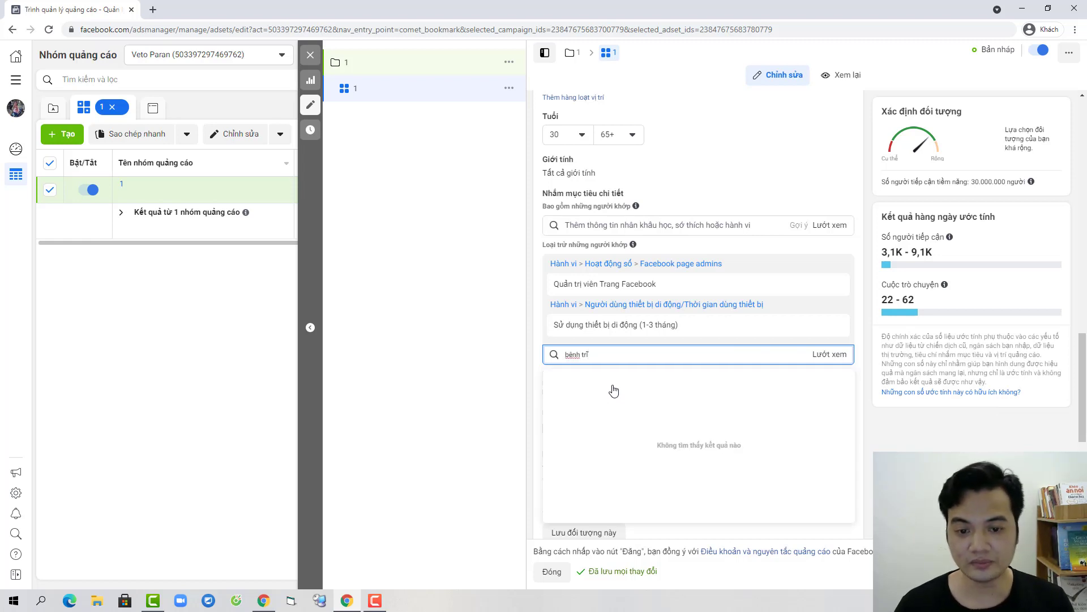
triple_click(593, 355)
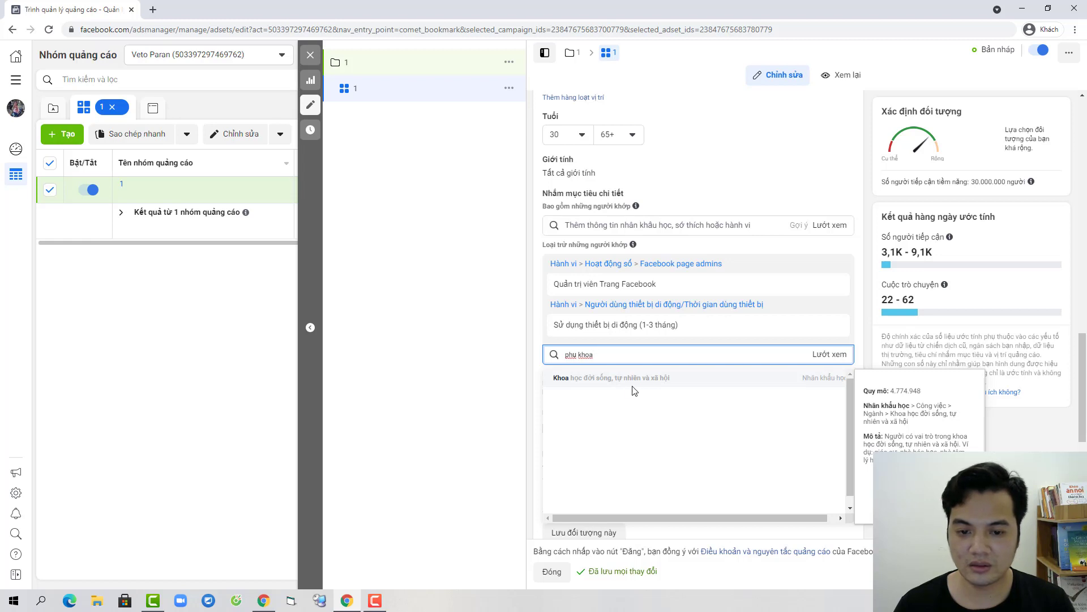
key("ctrl+a")
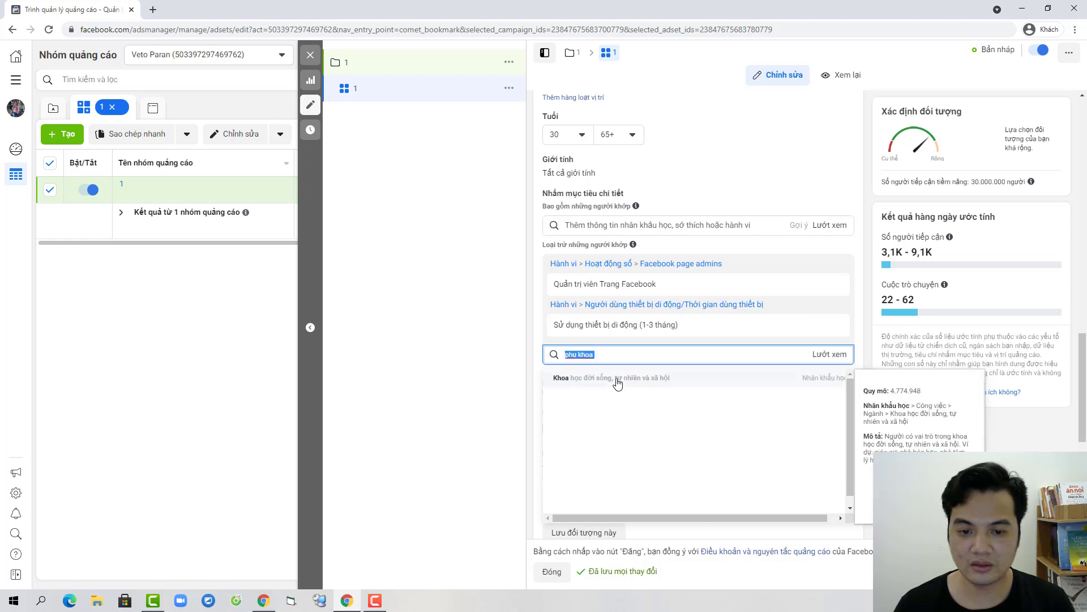
key("BackSpace")
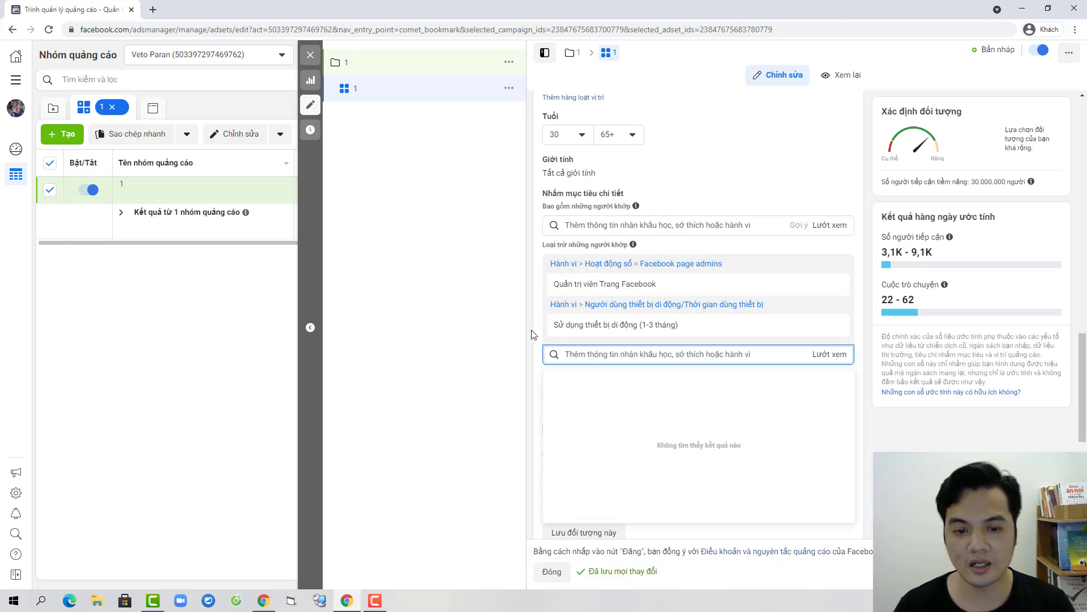
left_click(538, 324)
scroll(723, 430, "down", 1)
scroll(722, 431, "down", 5)
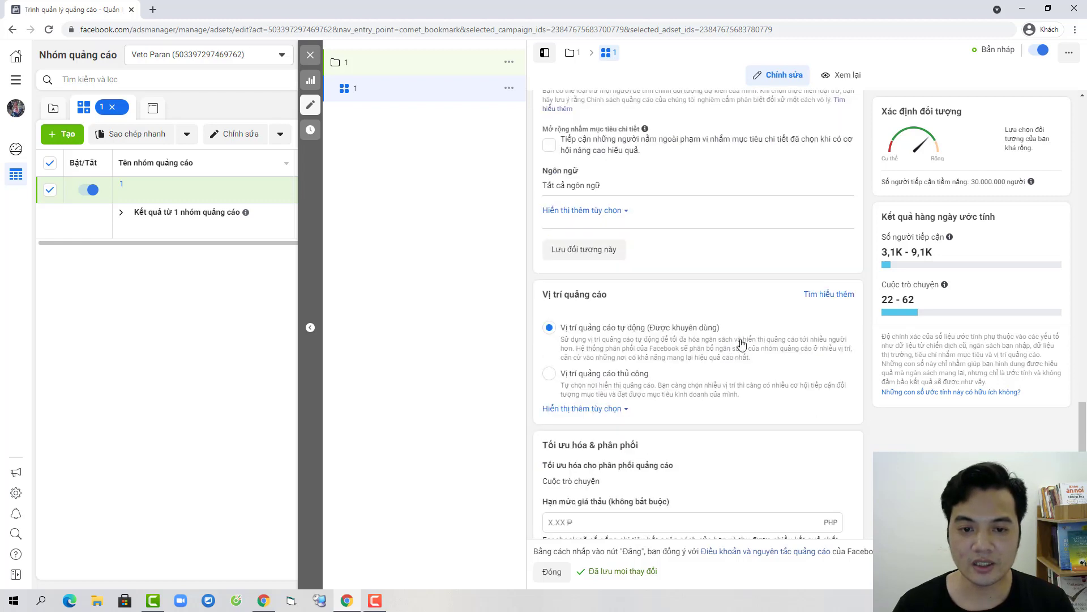
Step: Switch to Manual placements and remove Instagram, Messenger and Audience Network
left_click(553, 318)
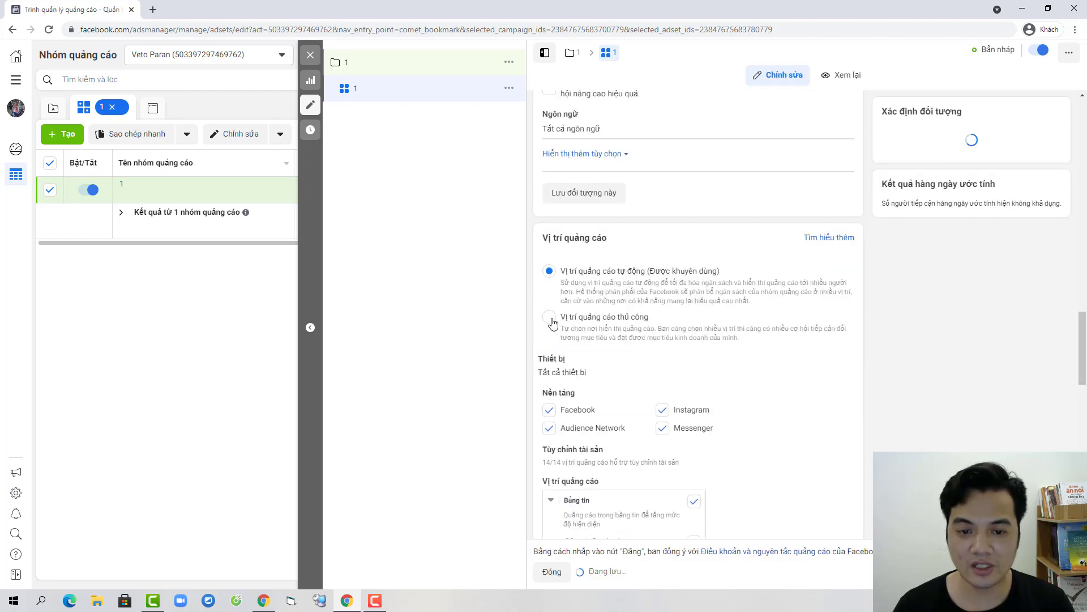
left_click(662, 409)
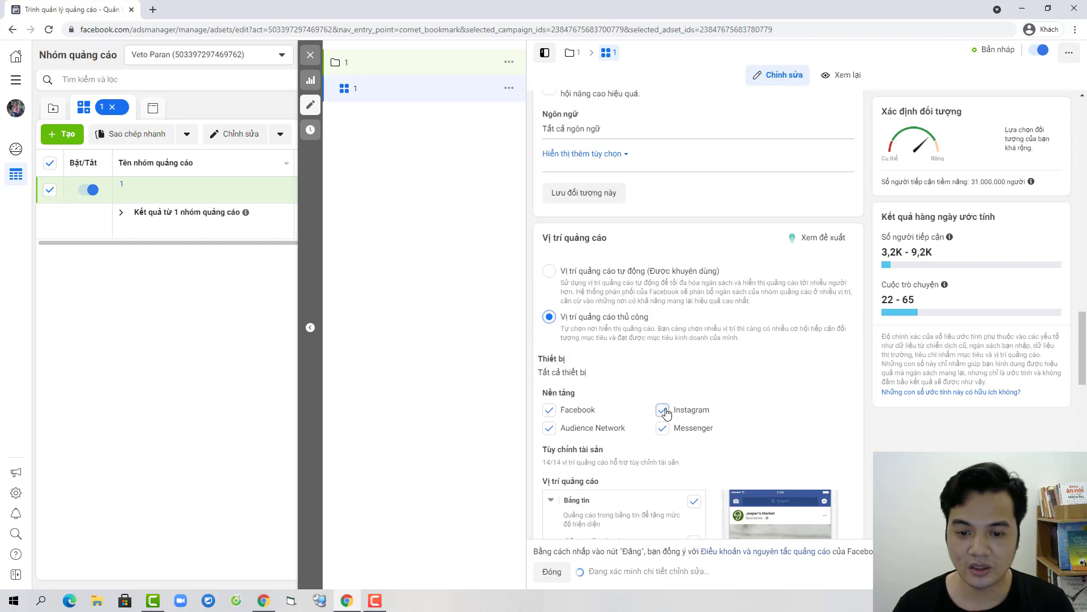
left_click(662, 428)
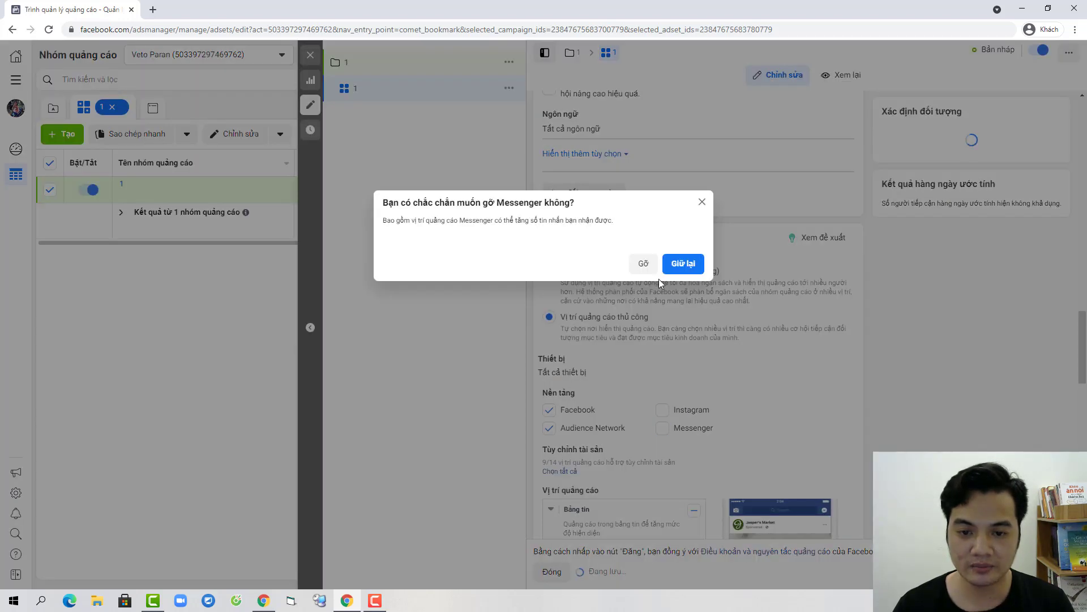
left_click(644, 263)
left_click(550, 427)
Step: Untick the Facebook Marketplace, video feeds, in-stream video and search results placements
scroll(708, 397, "down", 4)
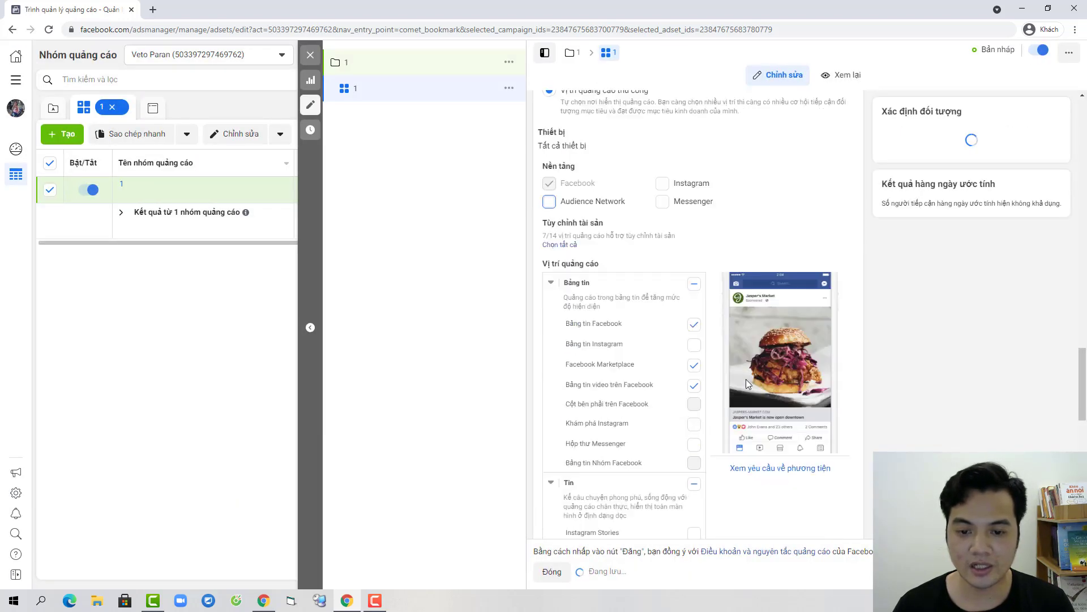
left_click(694, 364)
left_click(694, 385)
scroll(696, 374, "down", 4)
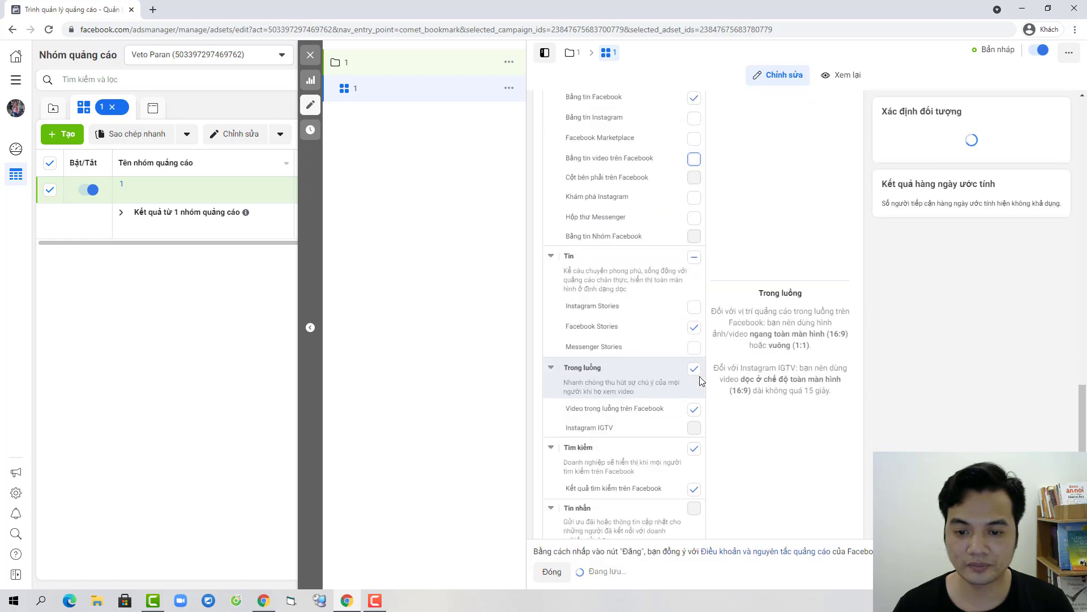
left_click(694, 327)
scroll(695, 368, "down", 2)
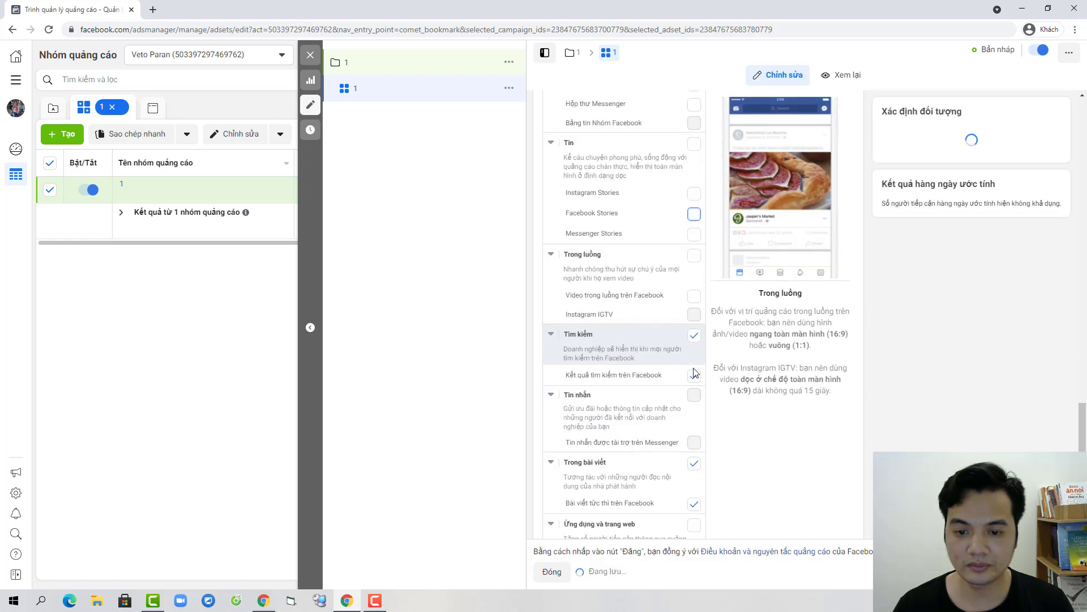
left_click(694, 375)
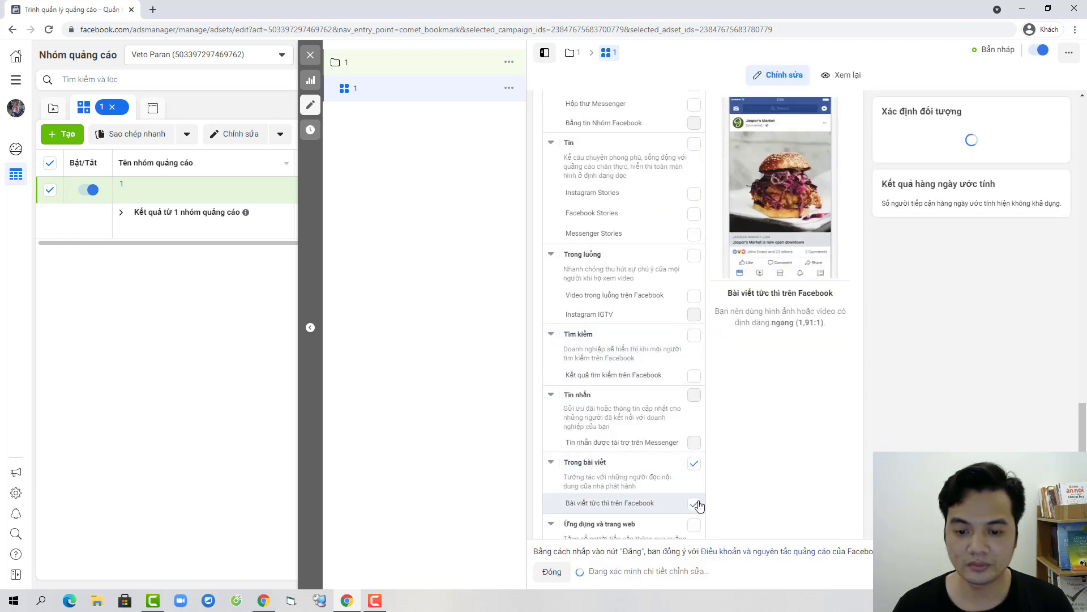
scroll(697, 503, "down", 3)
scroll(668, 369, "up", 9)
scroll(644, 315, "up", 10)
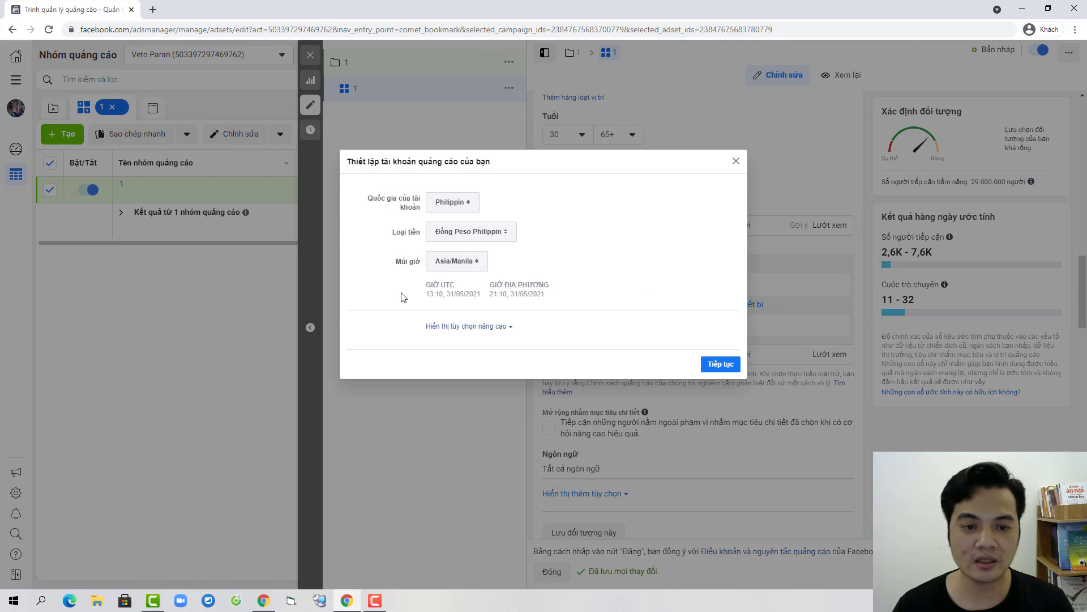
Step: Choose Đồng Việt Nam as the new ad account's currency
left_click(493, 231)
scroll(496, 285, "down", 3)
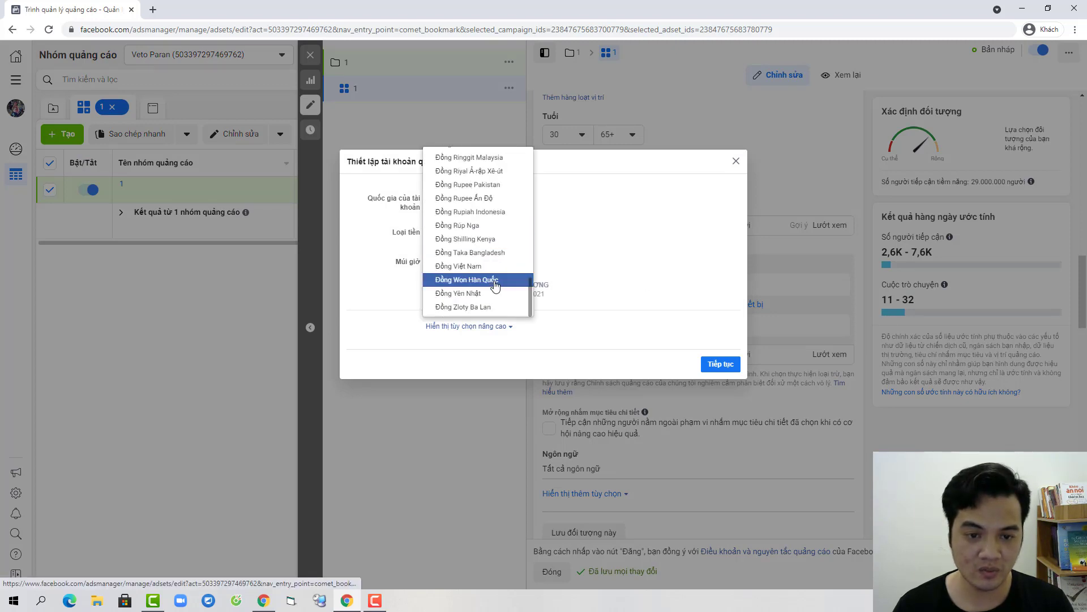
left_click(733, 381)
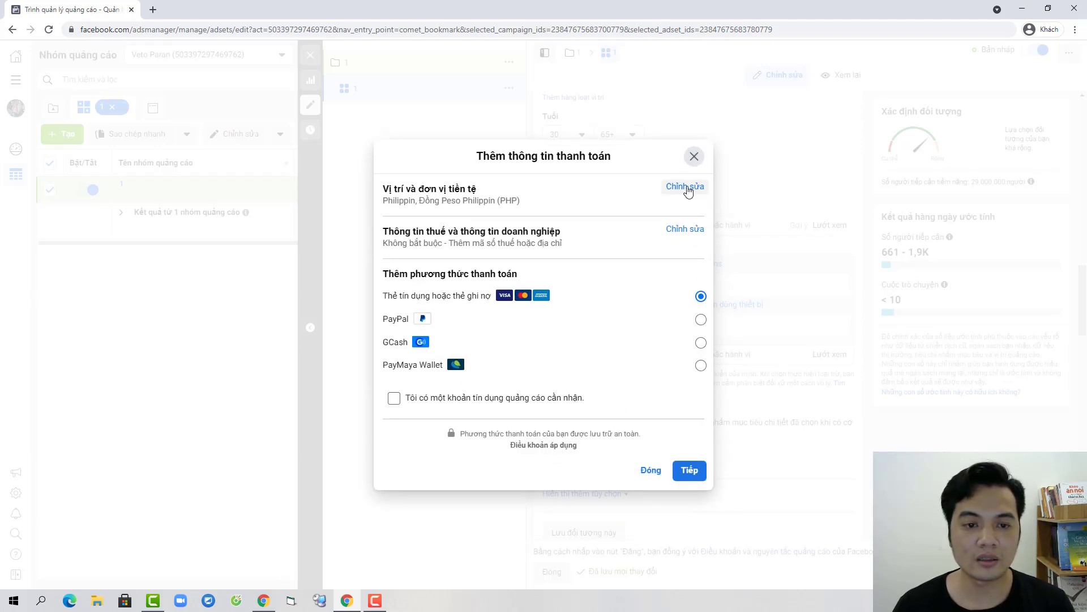
Step: Change the location-and-currency setting from Philippine peso to Đồng Việt Nam, save, and continue
left_click(687, 189)
left_click(502, 318)
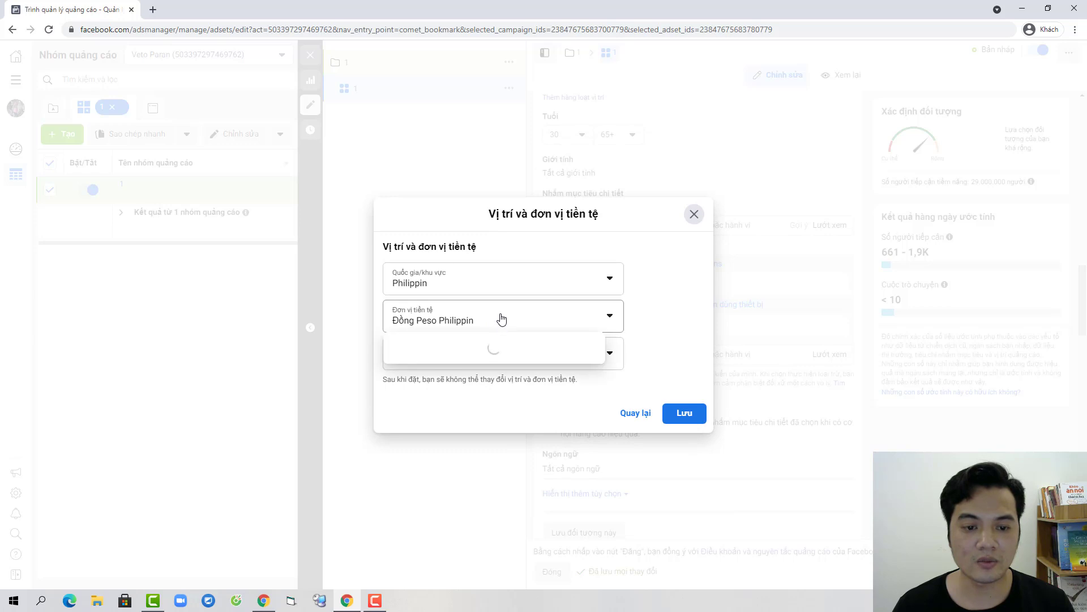
scroll(492, 385, "down", 15)
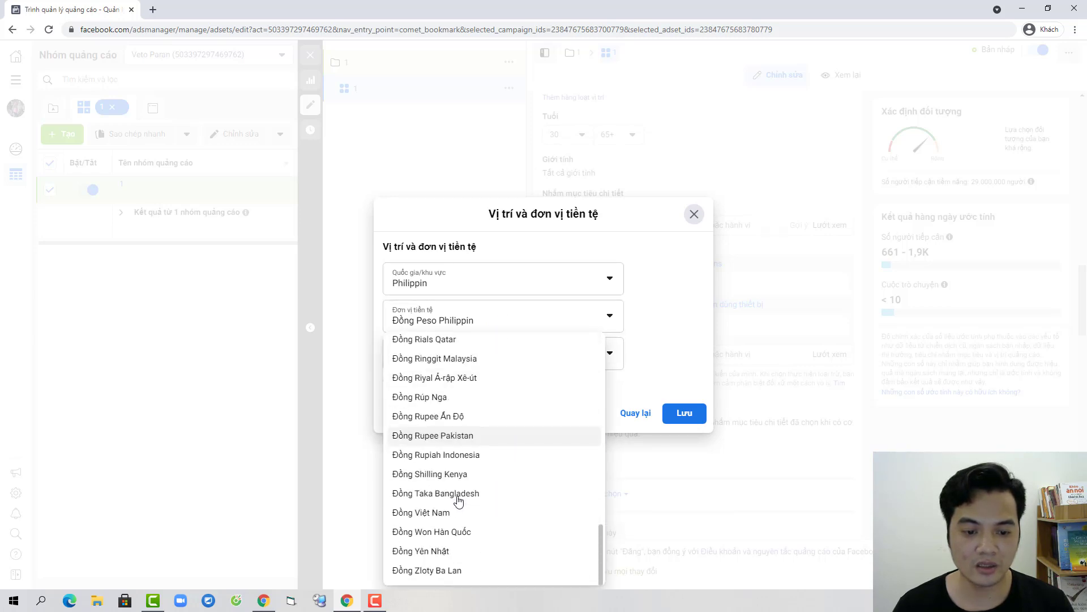
left_click(452, 512)
left_click(695, 425)
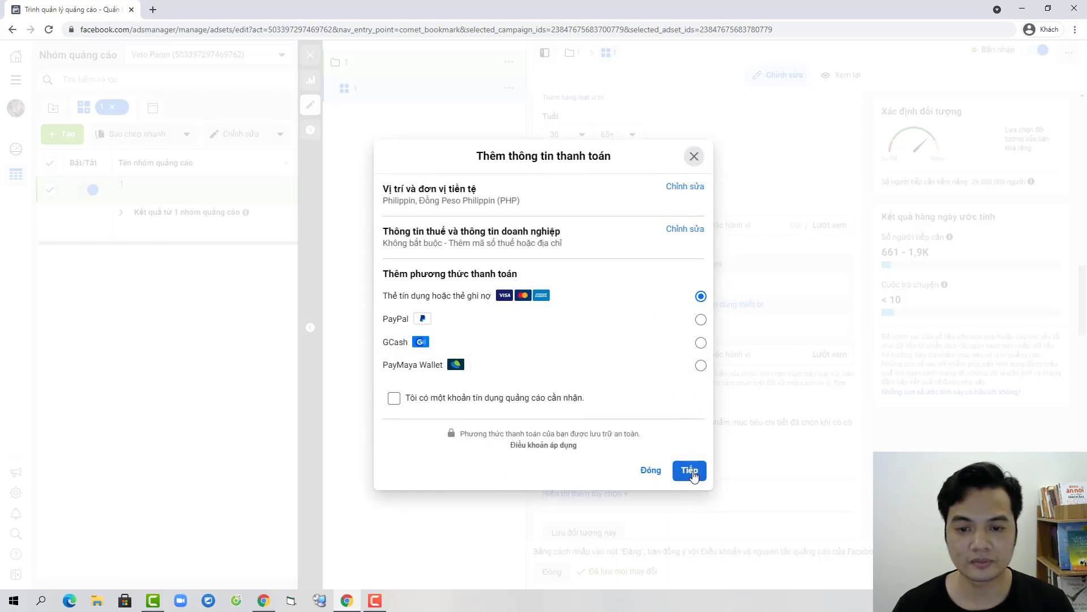
left_click(689, 470)
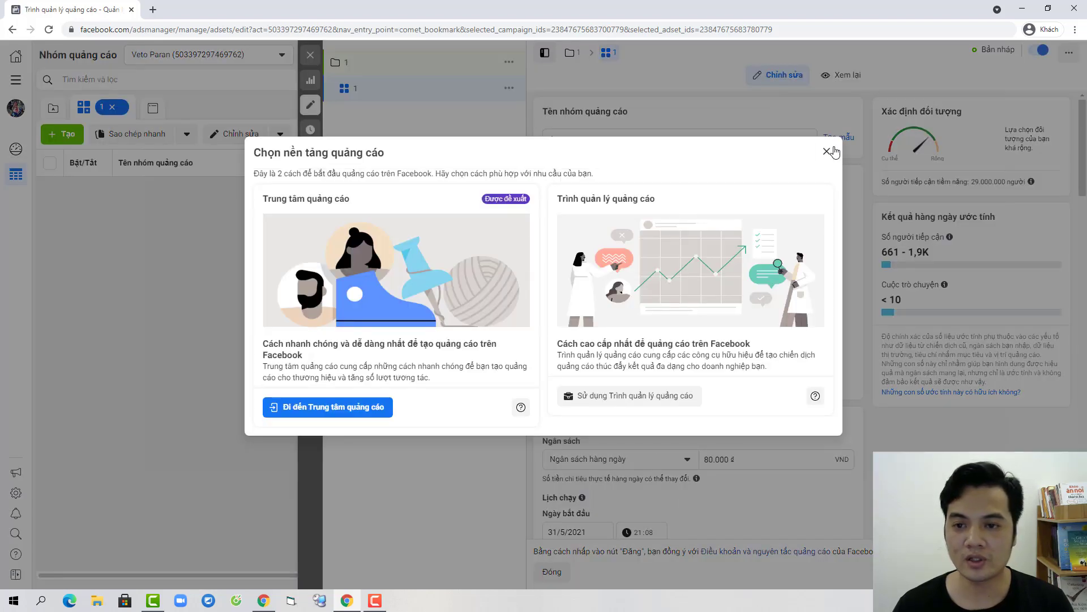
Step: Dismiss the ad-platform prompt, submit the ad set, and proceed to the card details form
left_click(826, 153)
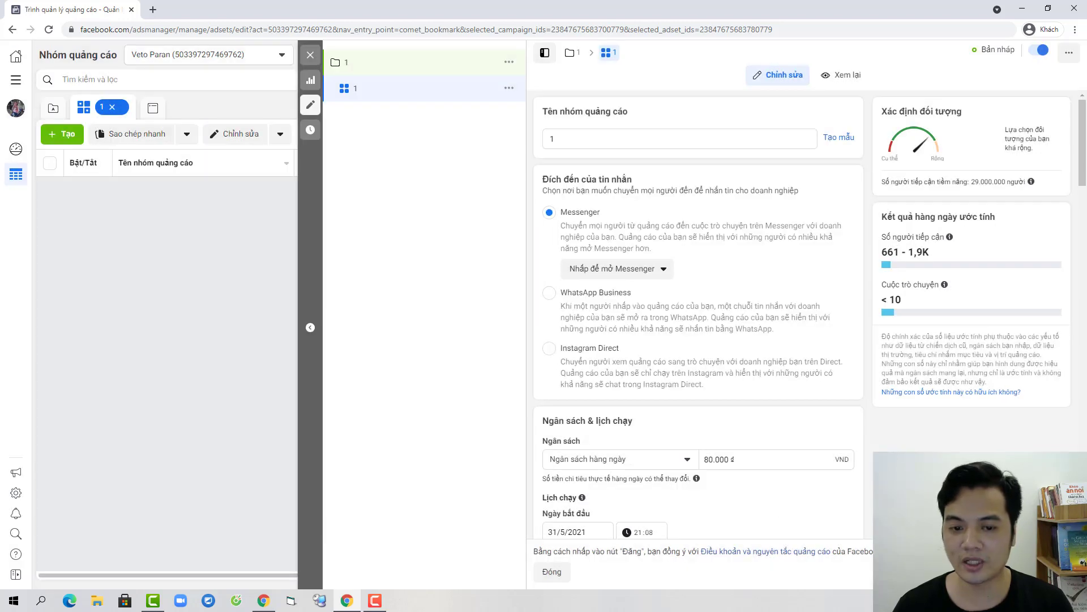
left_click(665, 385)
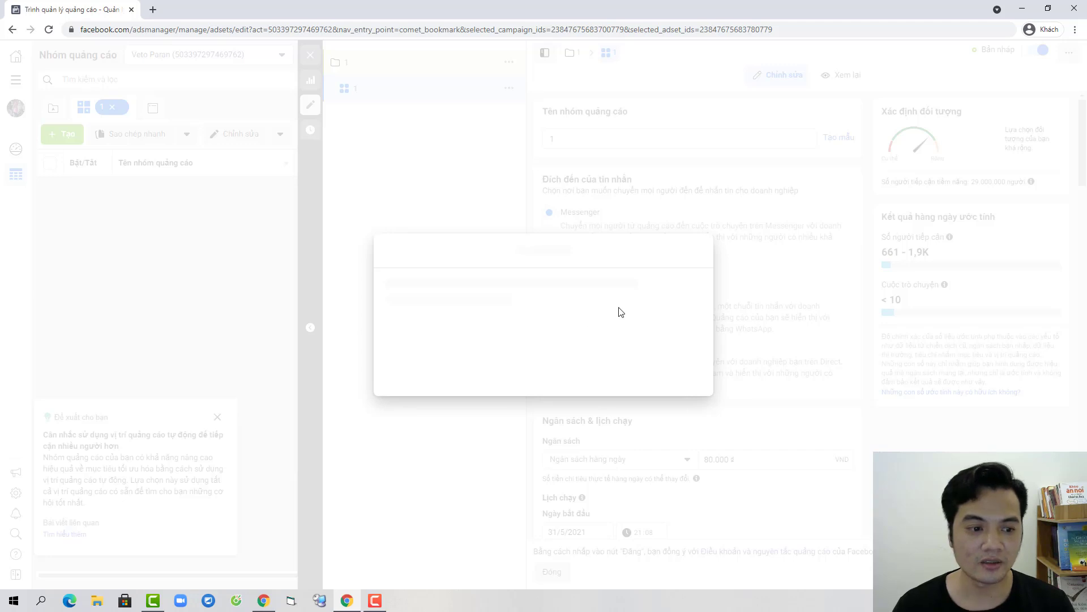
left_click(684, 432)
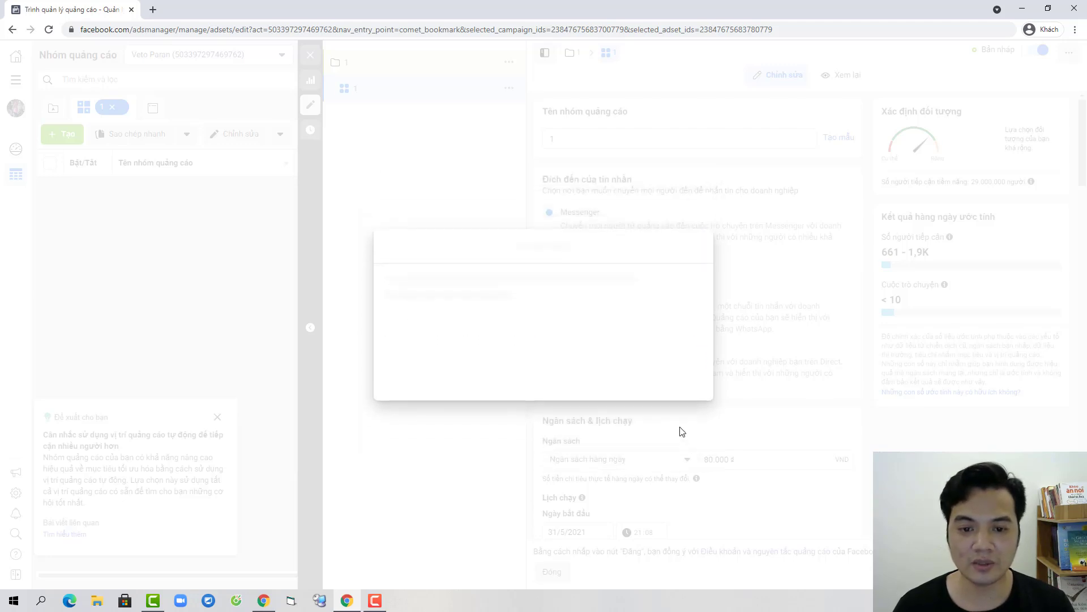
Step: Enter the cardholder name, card number, expiry and CVV, and save the card
left_click(510, 265)
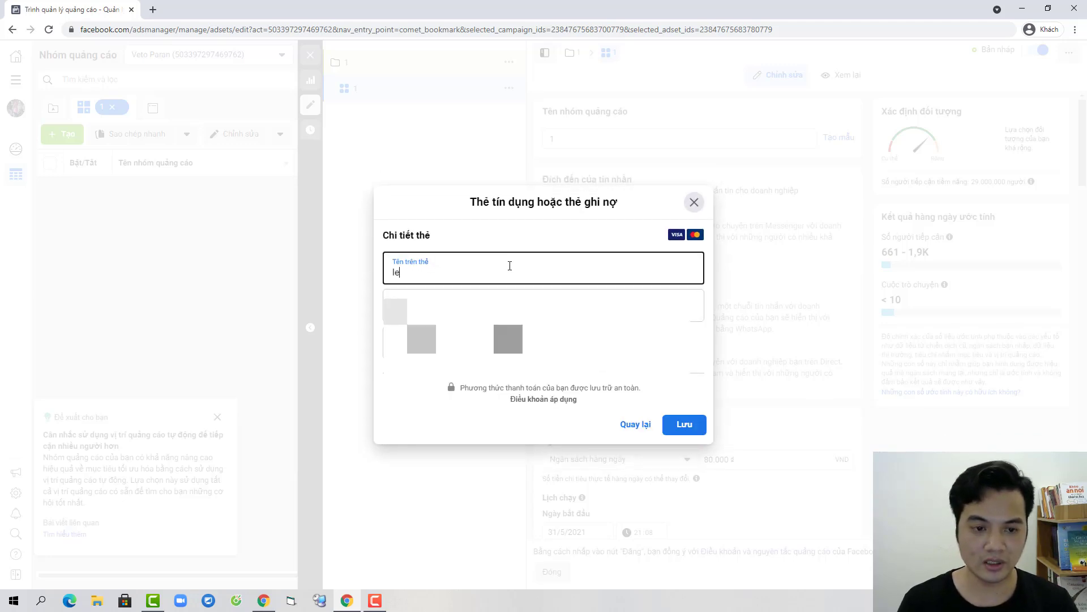
key("Tab")
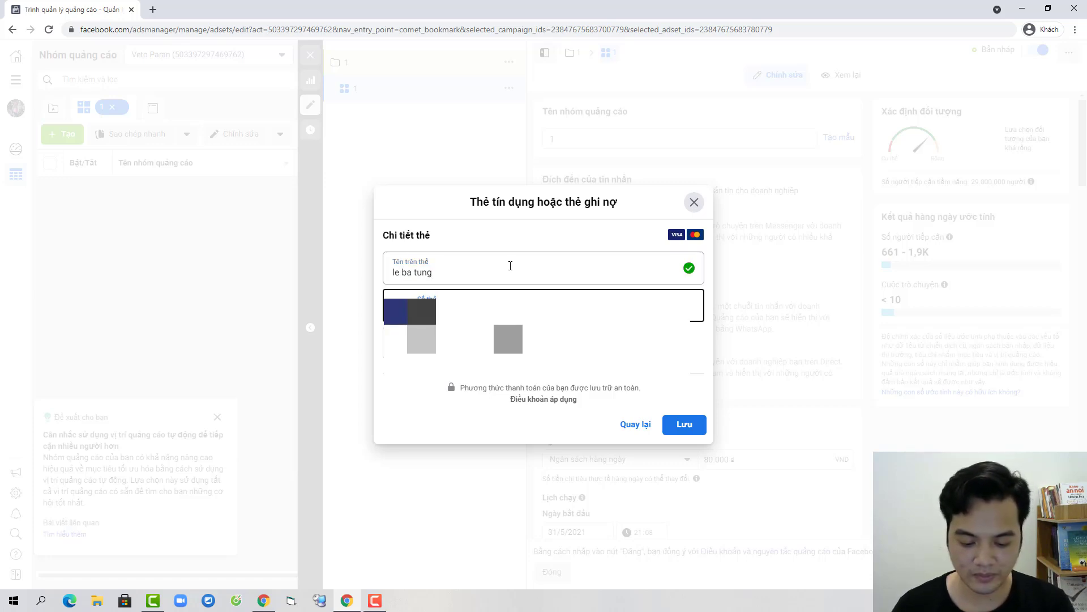
key("Tab")
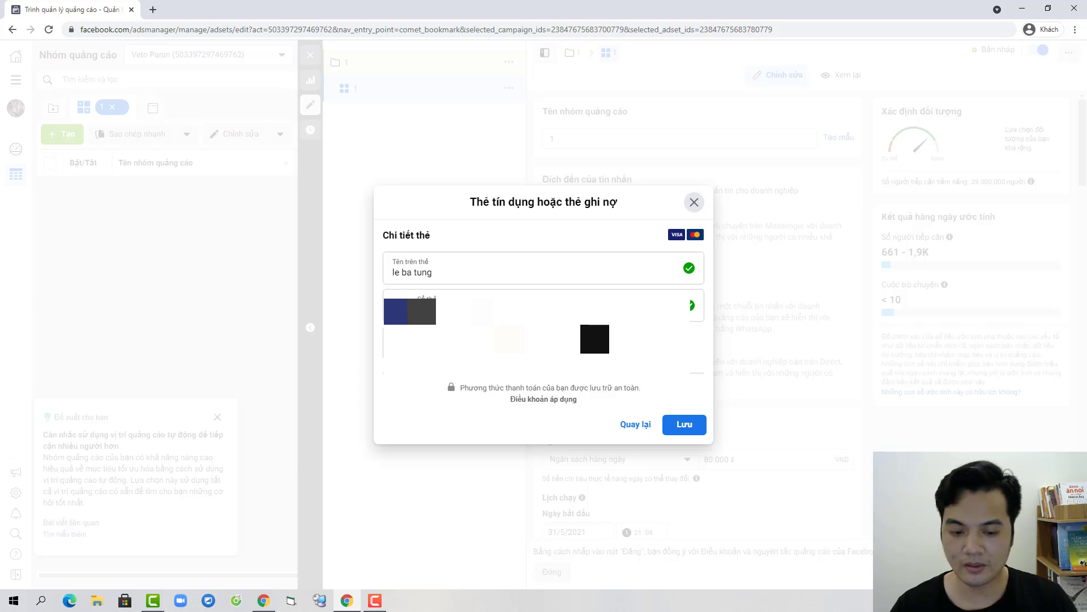
left_click(672, 426)
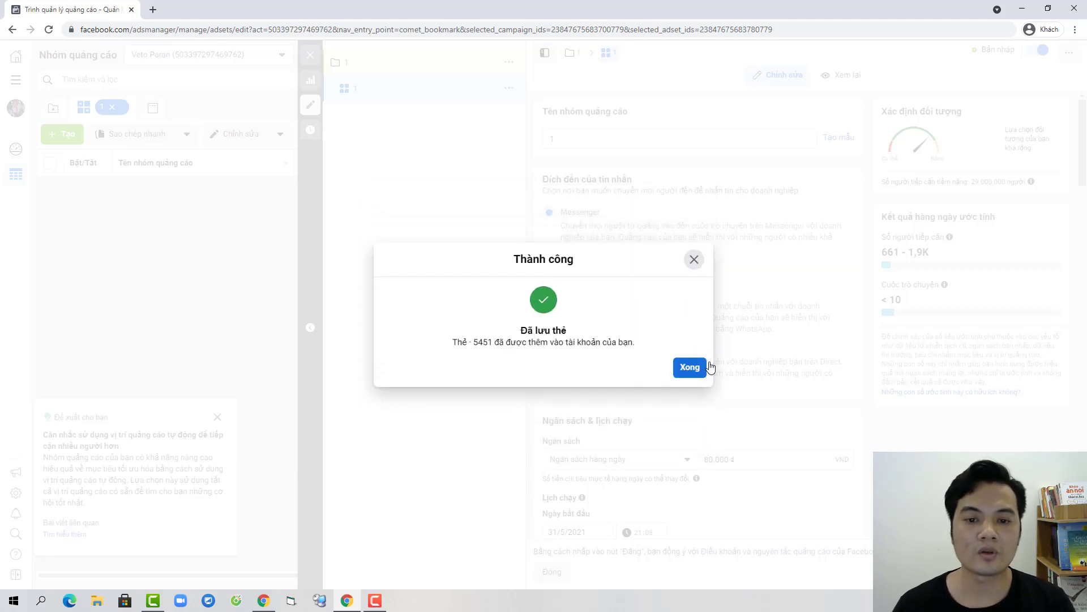
Step: Dismiss the success dialog and placement suggestion card, then return to campaign '1' ad sets table
left_click(690, 370)
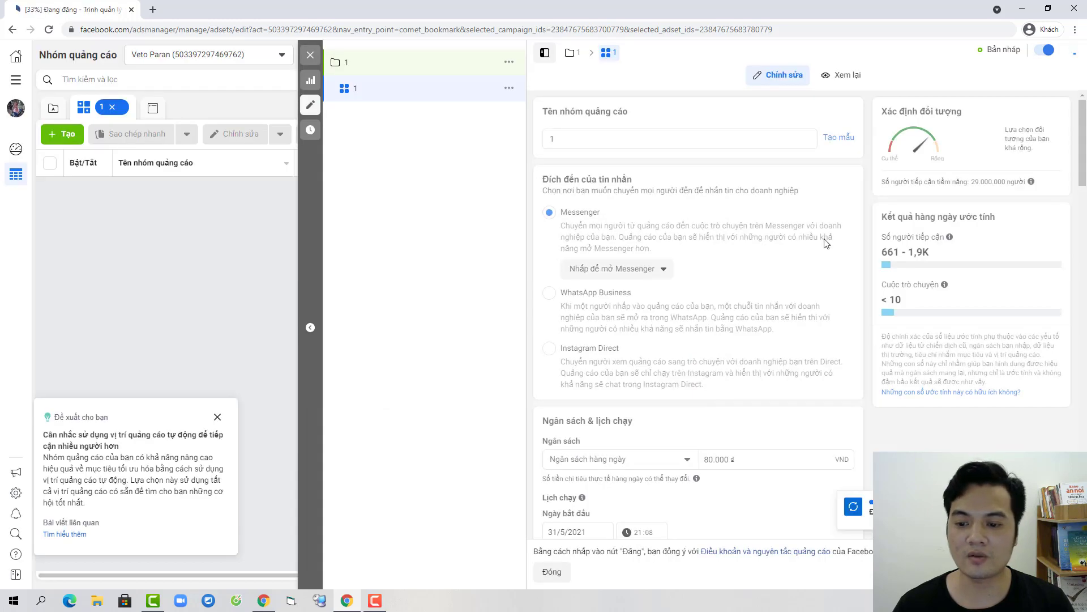
left_click(218, 417)
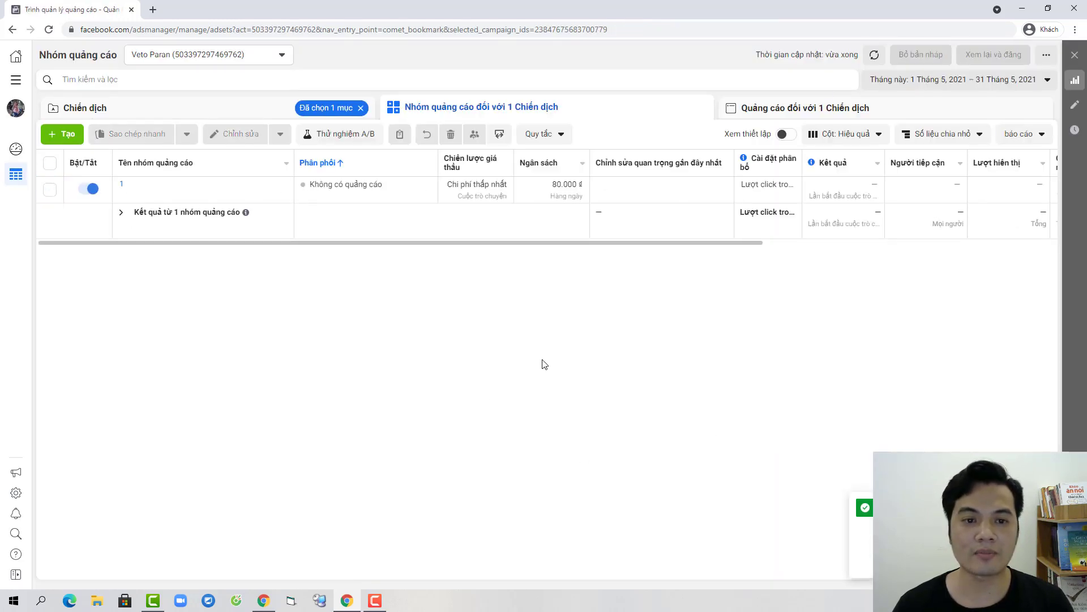
left_click(230, 109)
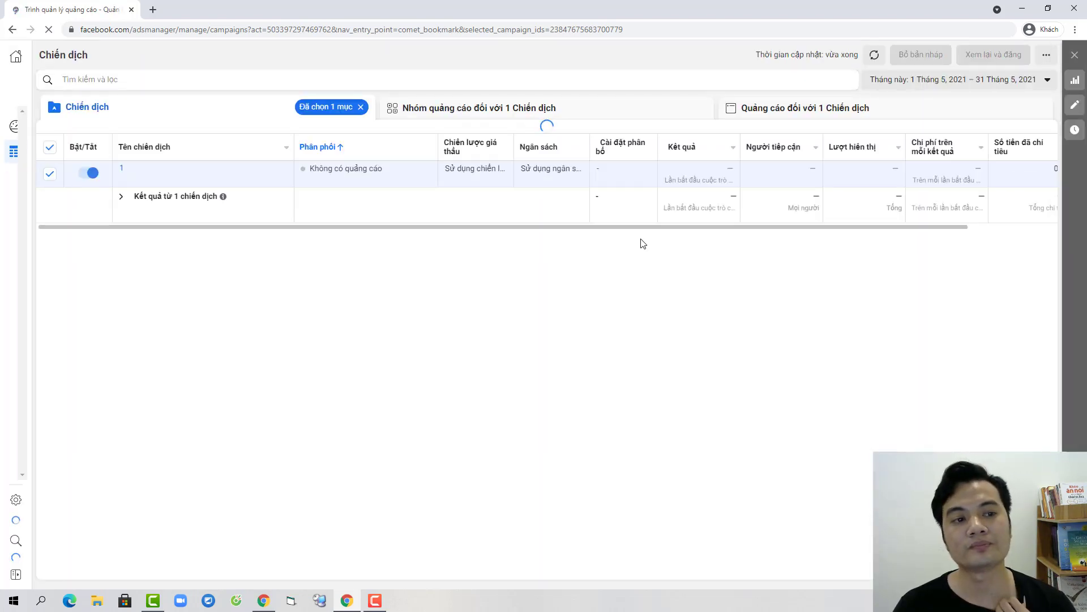
left_click(481, 111)
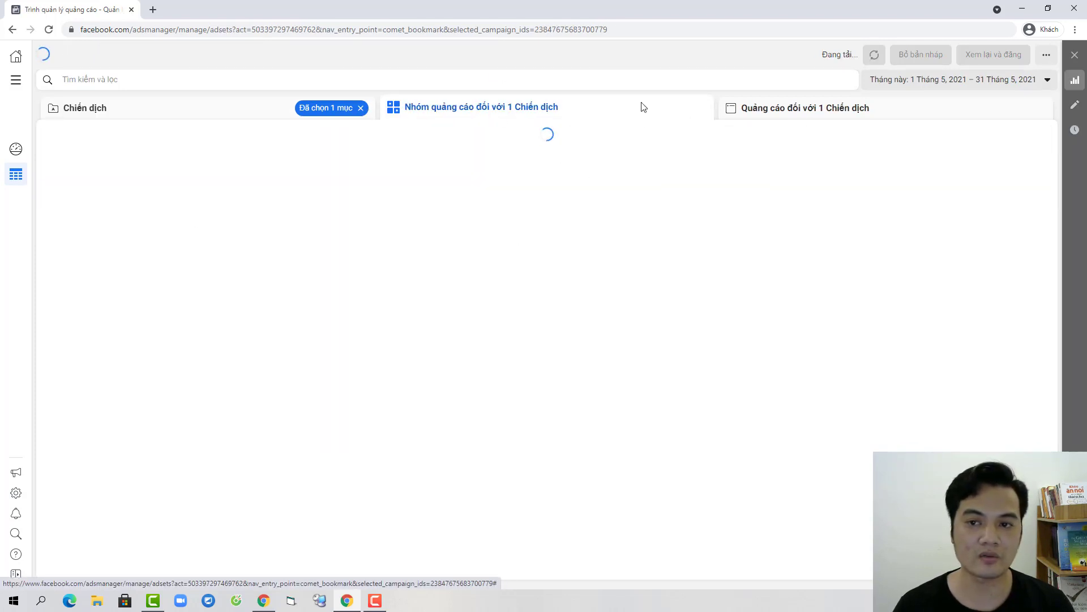
Step: Check in a new tab that the Visa card is the primary payment method, then return
left_click(15, 80)
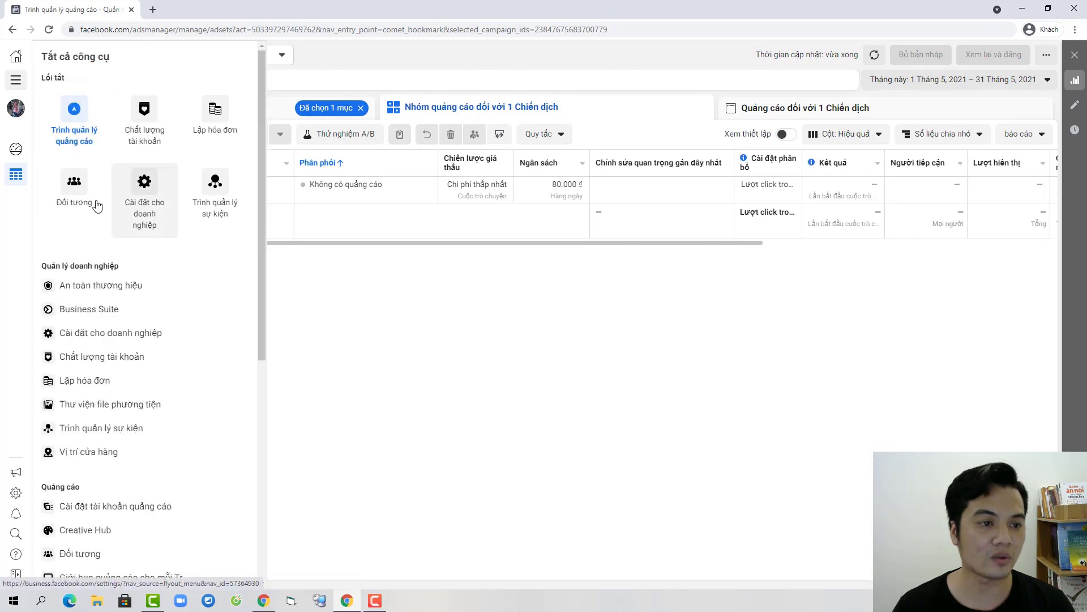
scroll(114, 328, "down", 2)
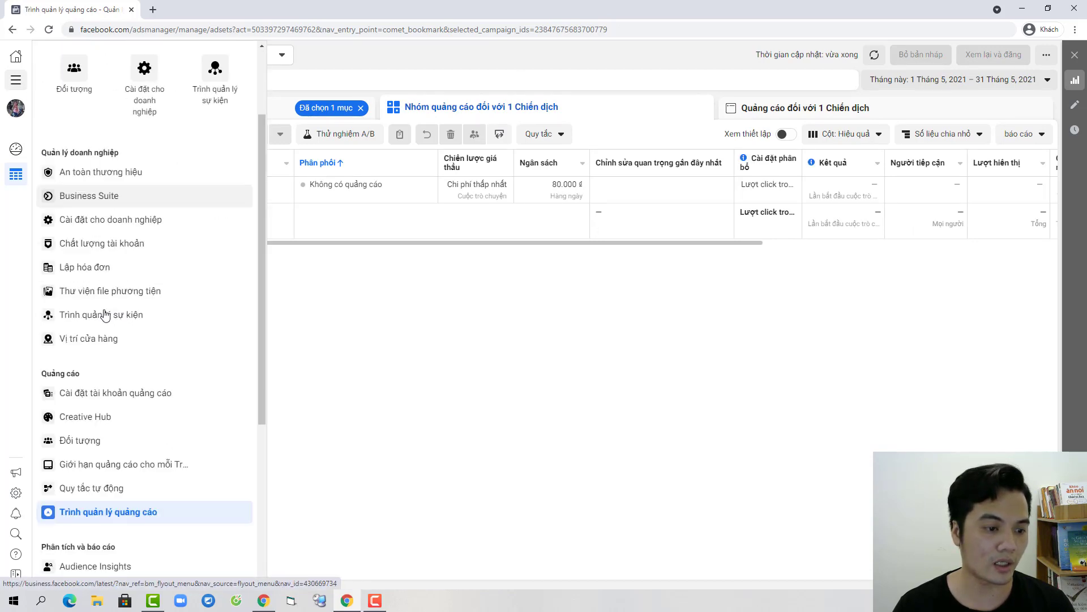
scroll(125, 385, "down", 3)
scroll(113, 396, "down", 2)
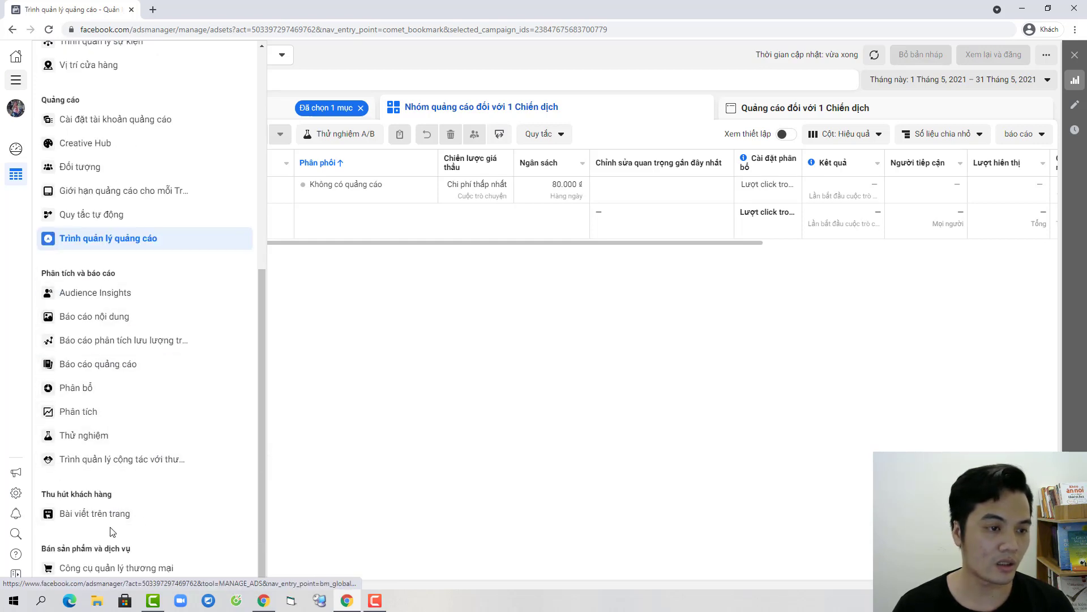
scroll(138, 459, "up", 3)
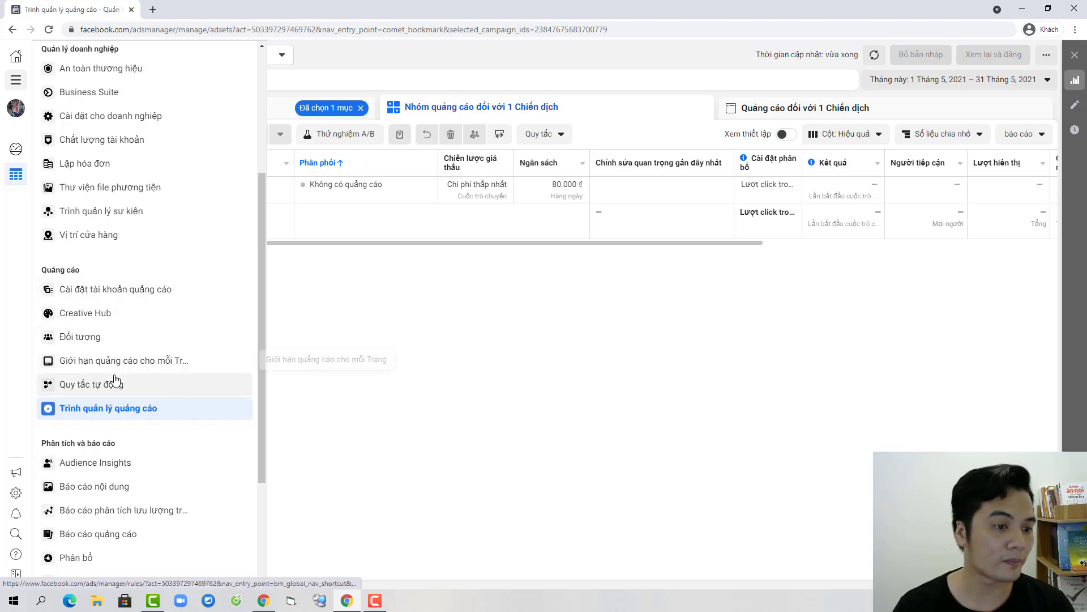
right_click(120, 288)
left_click(182, 290)
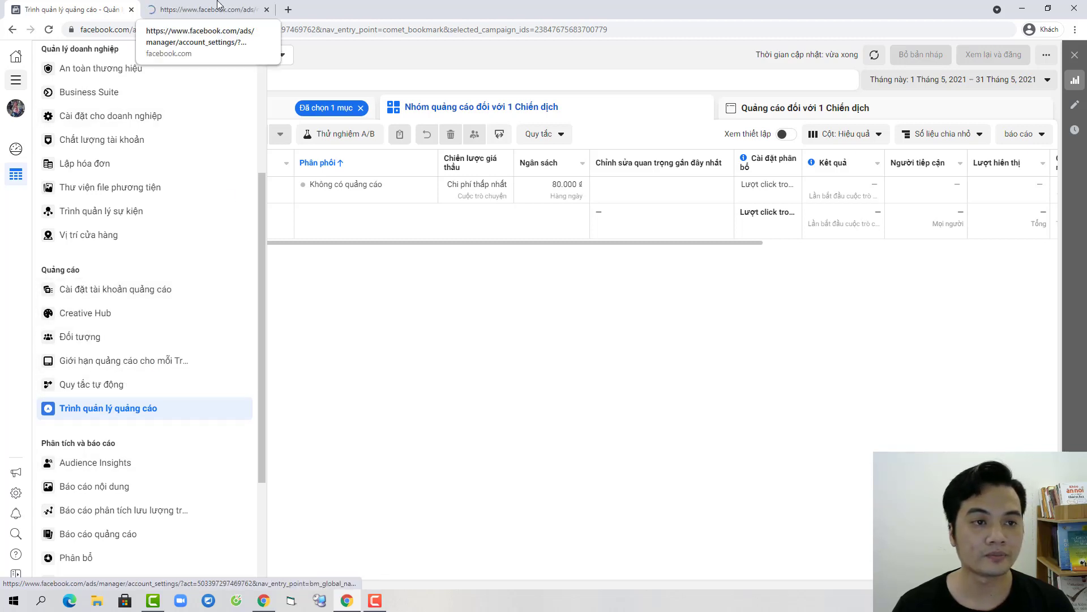
left_click(192, 10)
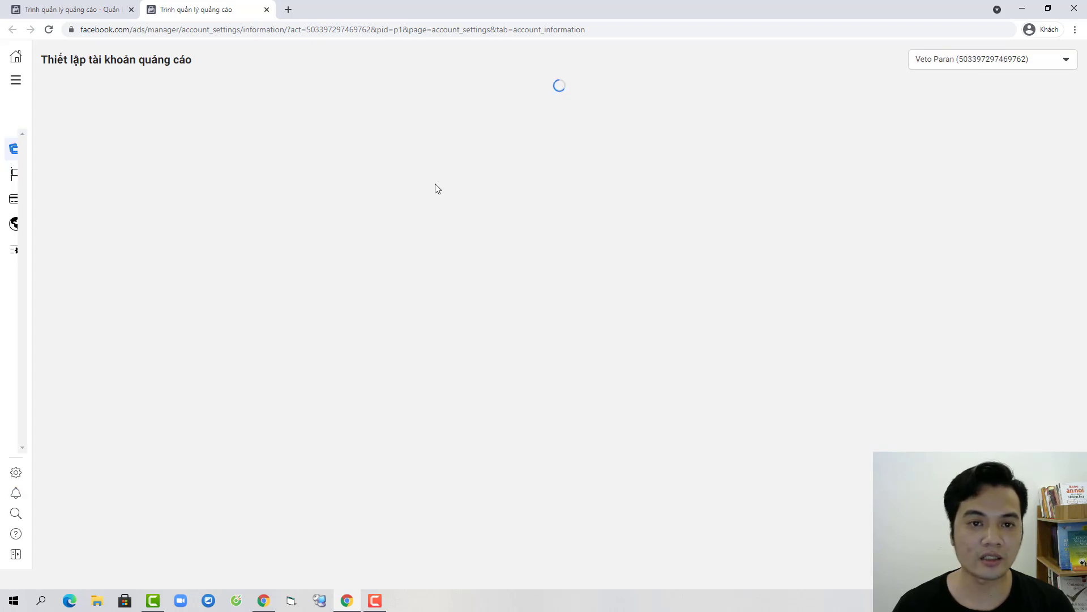
left_click(505, 133)
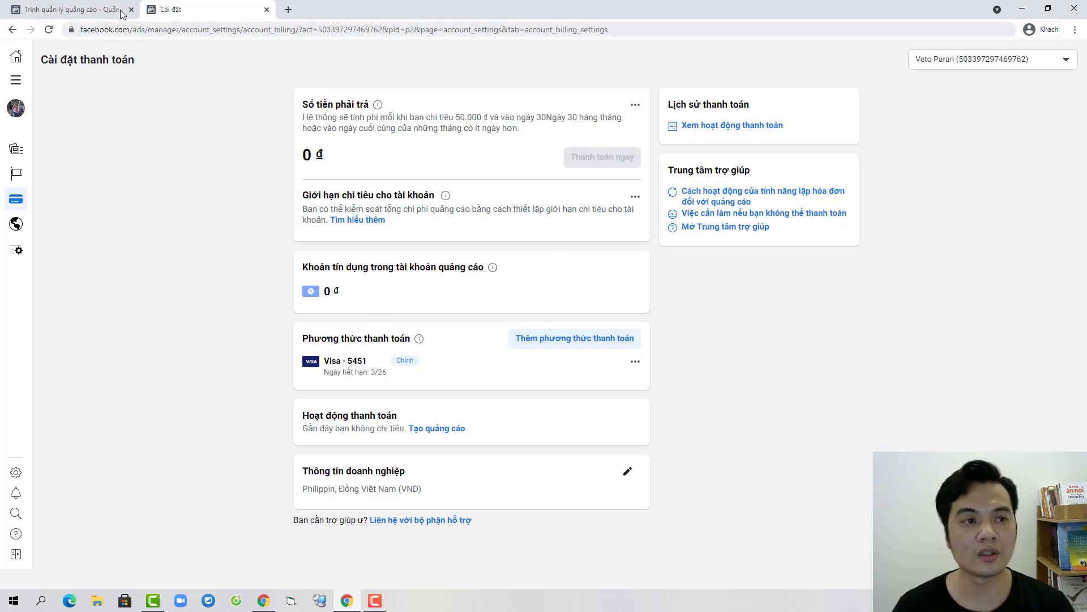
left_click(85, 9)
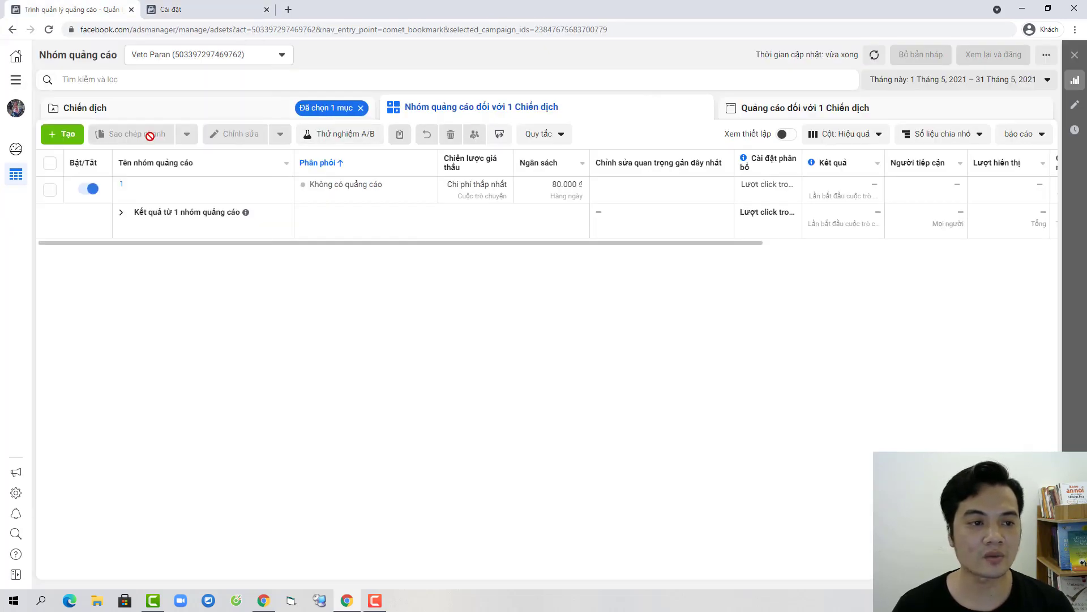
Step: Create the draft ad 'Quảng cáo Tin nhắn mới' from ad set 1's actions menu
left_click(49, 189)
left_click(235, 135)
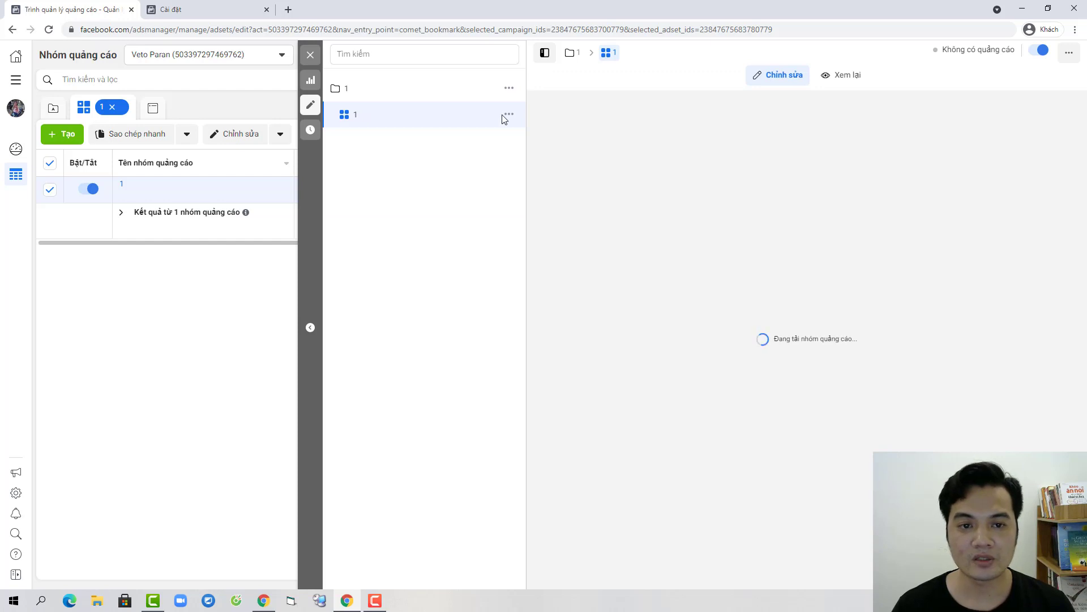
left_click(508, 115)
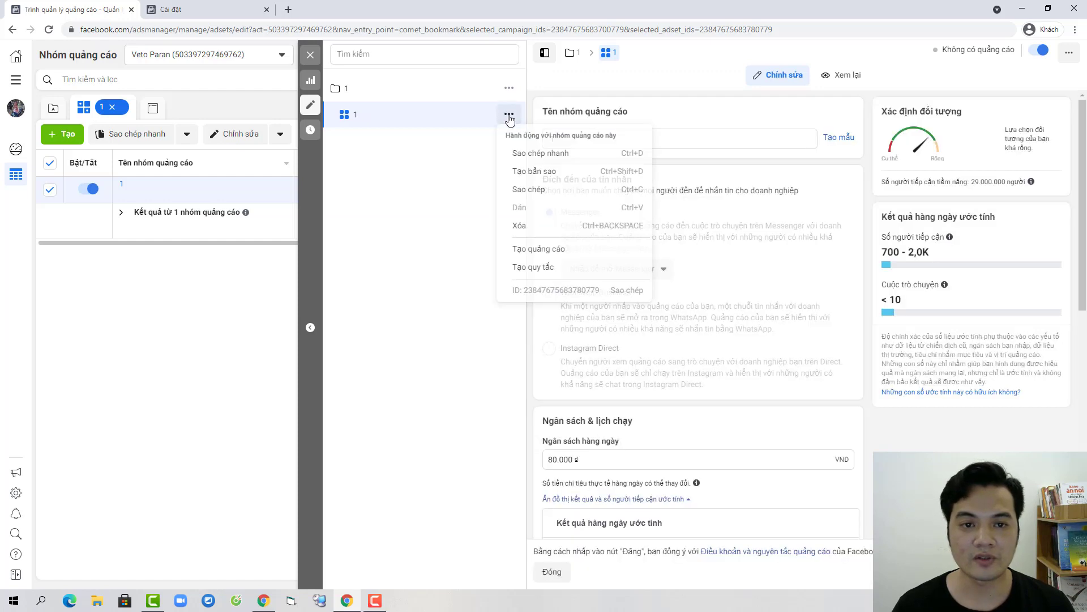
left_click(539, 250)
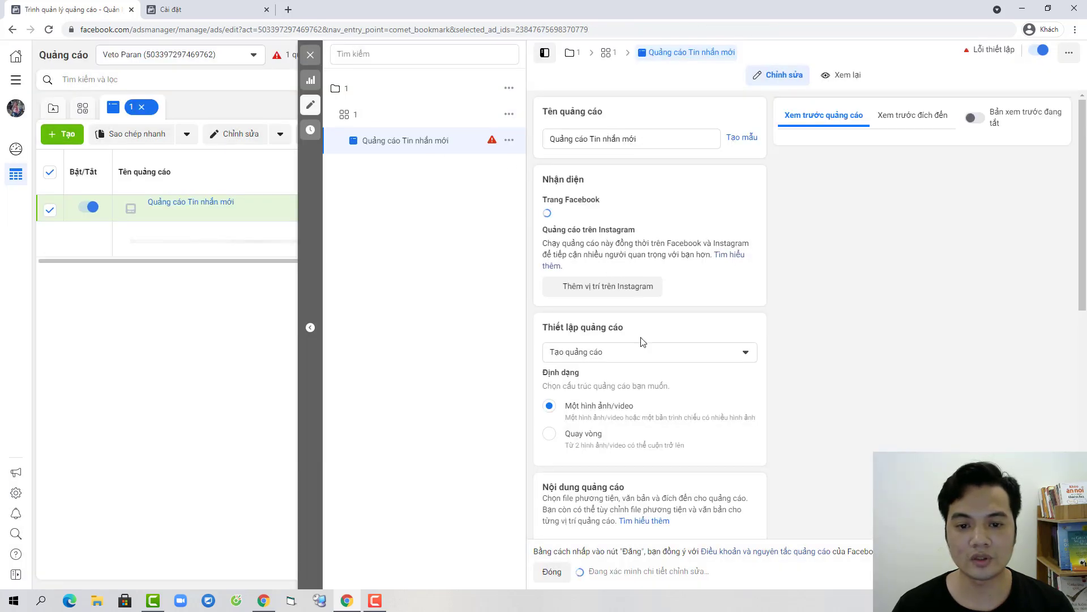
Step: Set the ad's Facebook Page to Chữa Bệnh Trĩ Tại Nhà Đơn Giản
left_click(663, 226)
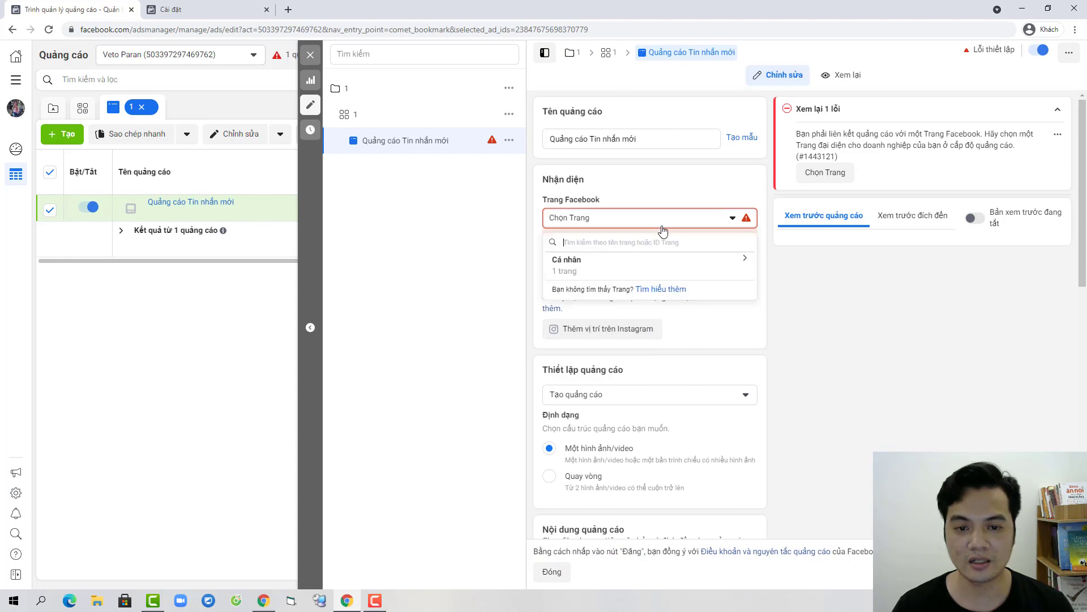
left_click(611, 269)
left_click(626, 300)
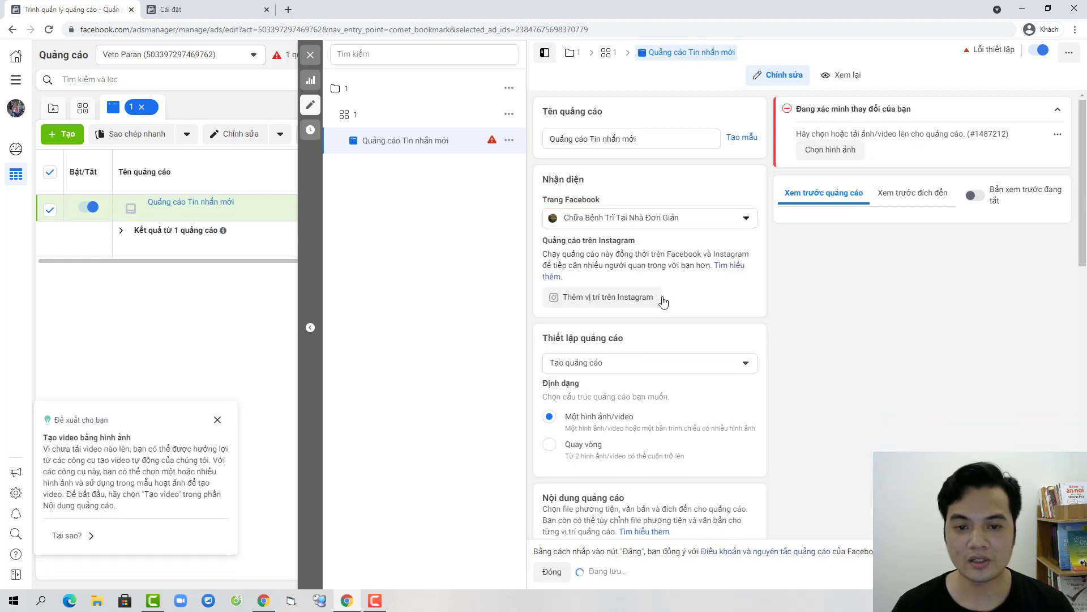
scroll(626, 295, "down", 4)
Step: Set the ad setup to Sử dụng bài viết có sẵn and bring up the post picker
left_click(636, 138)
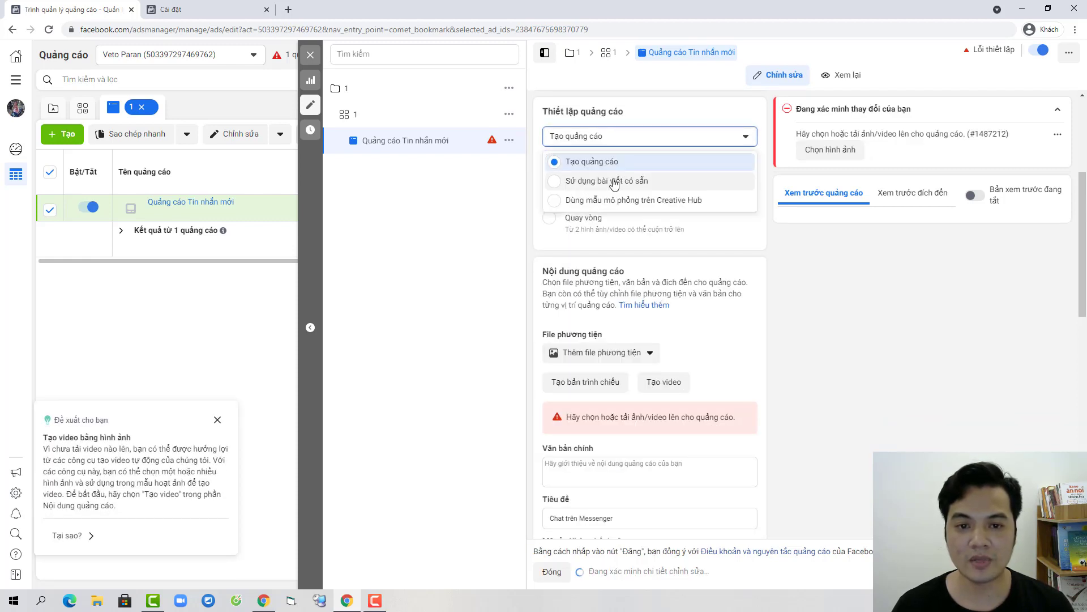
left_click(618, 181)
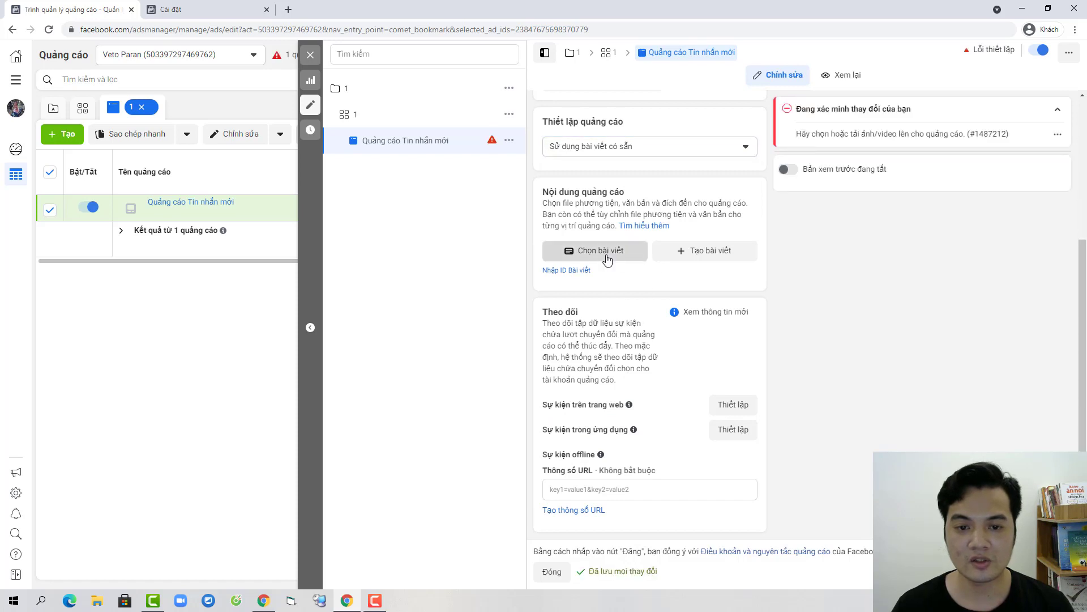
left_click(611, 251)
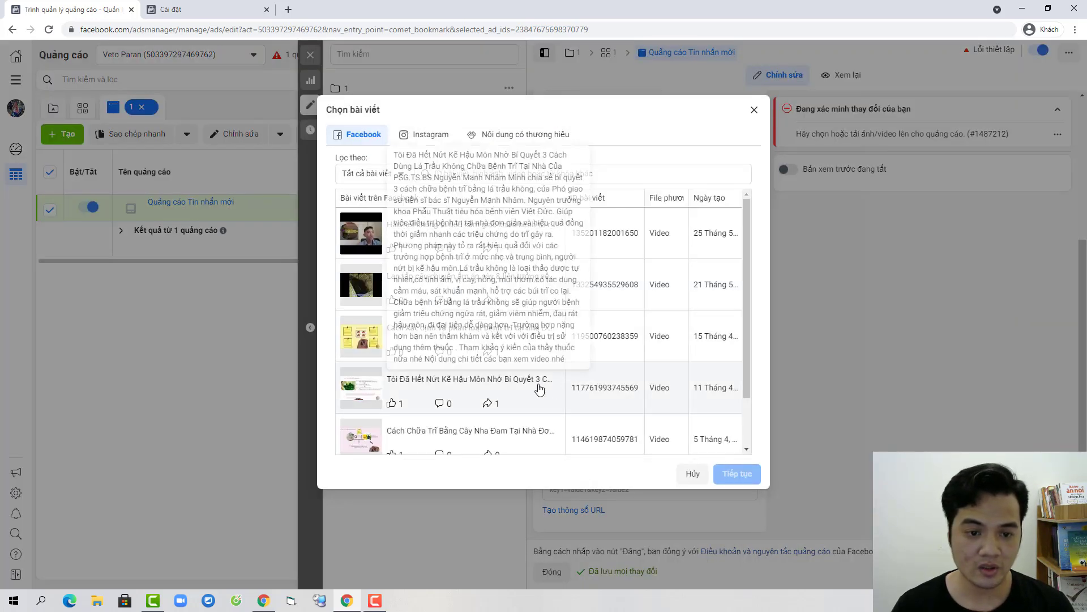
Step: Use the post 'Cách Xác Định Và Phân Loại Bệnh Trĩ' with a Gửi tin nhắn call to action
left_click(524, 338)
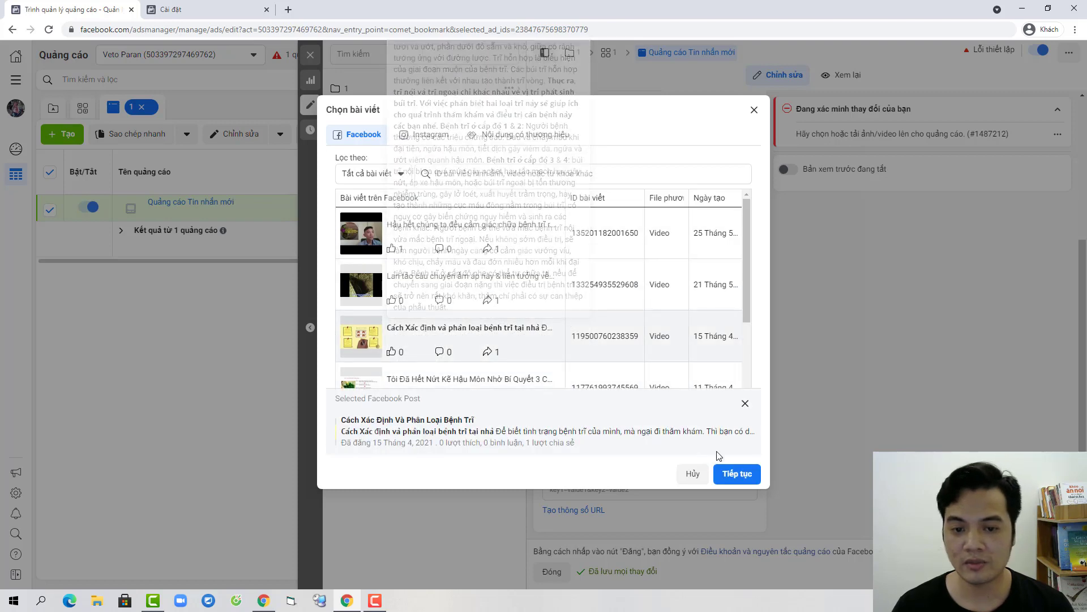
left_click(744, 474)
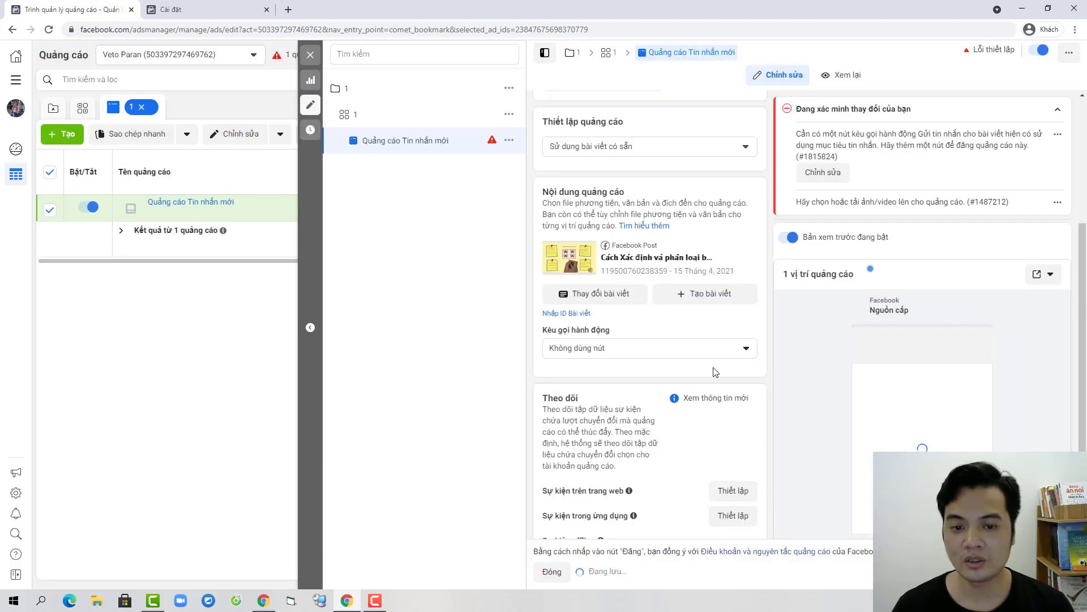
left_click(683, 347)
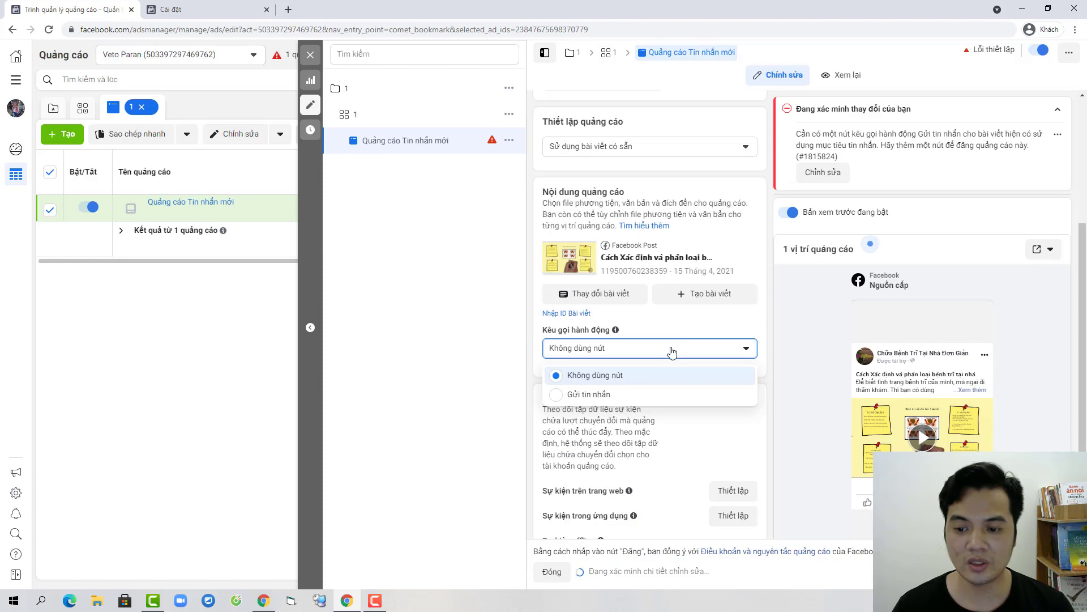
left_click(679, 395)
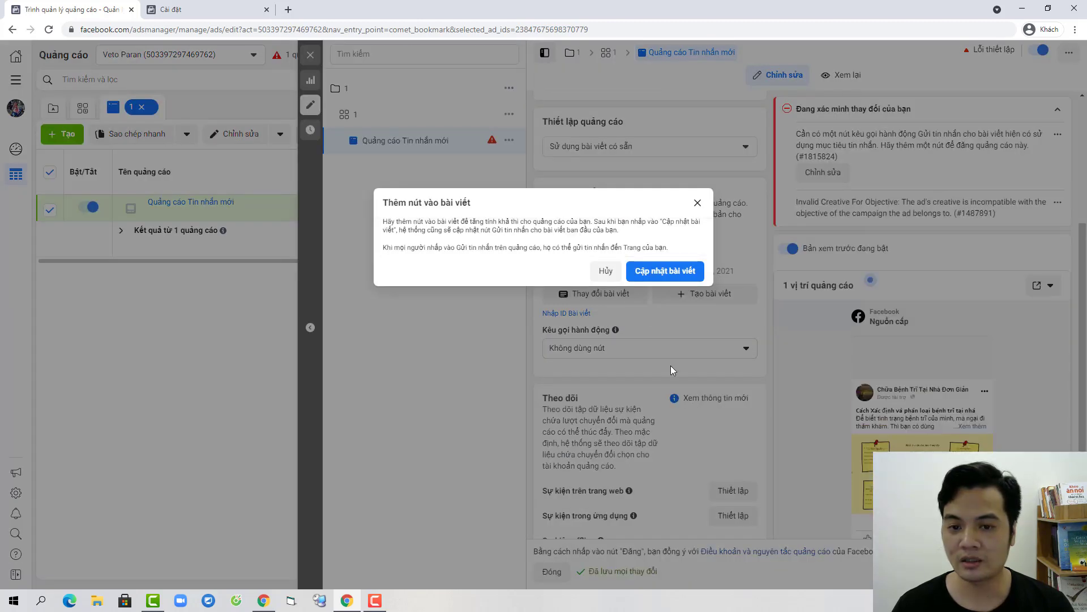
left_click(673, 274)
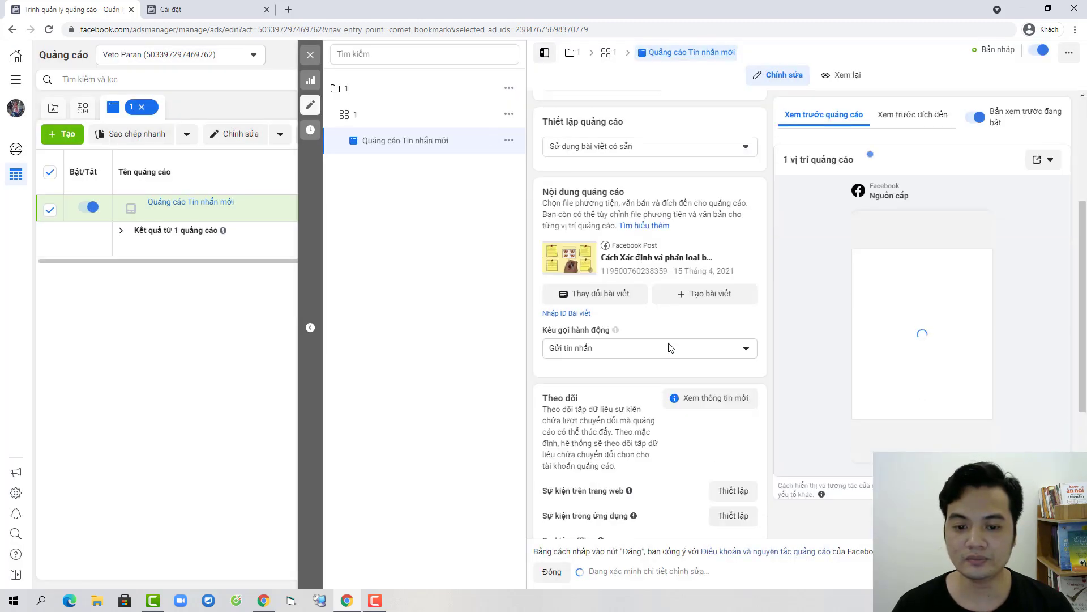
Step: Look over the saved message templates, then return to creating a new template
scroll(671, 347, "down", 3)
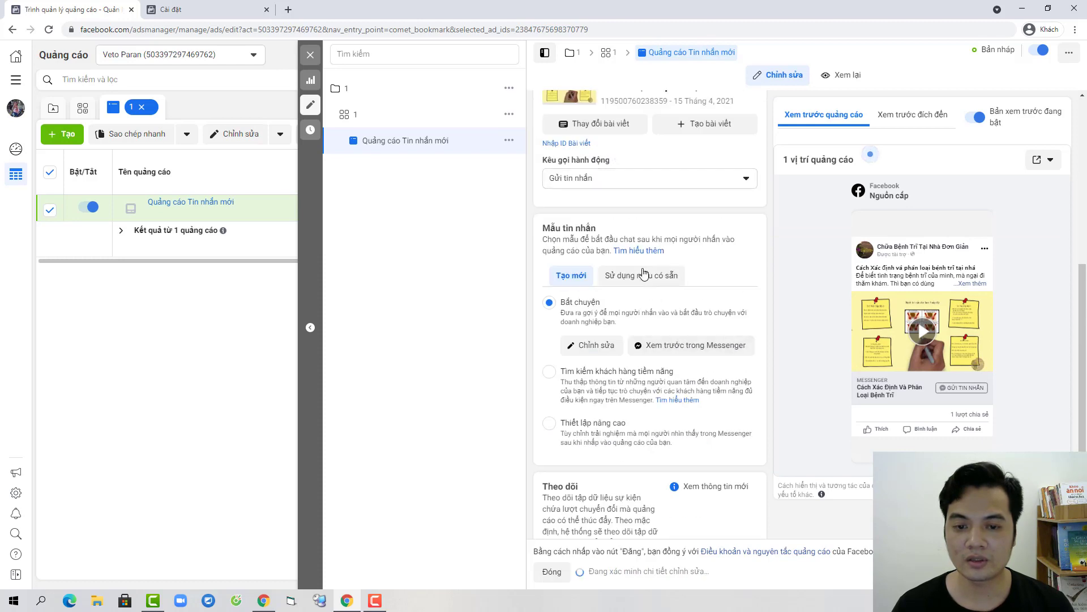
left_click(629, 275)
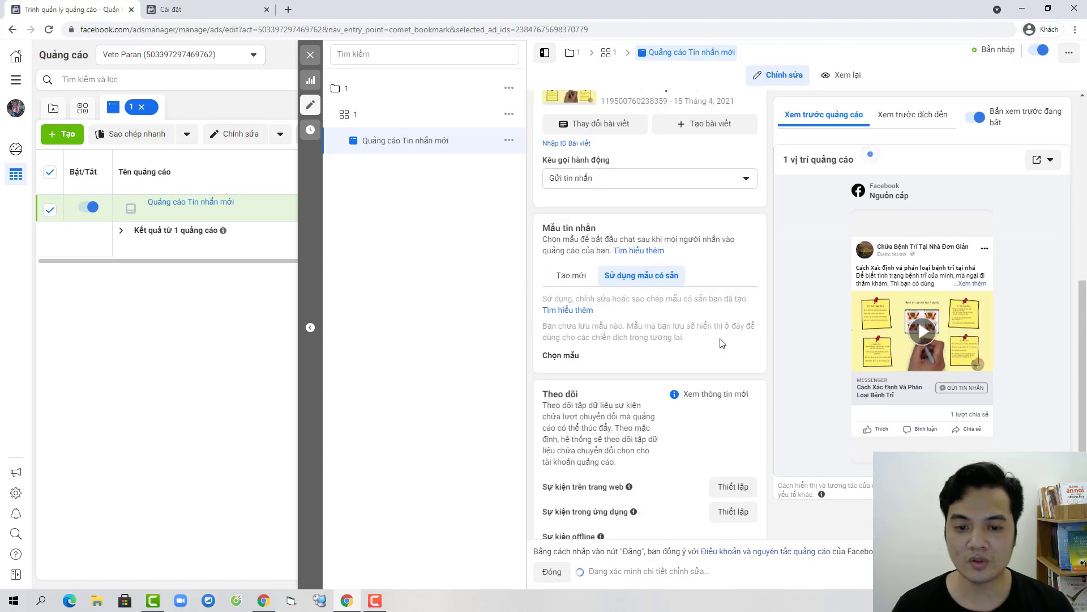
left_click(571, 276)
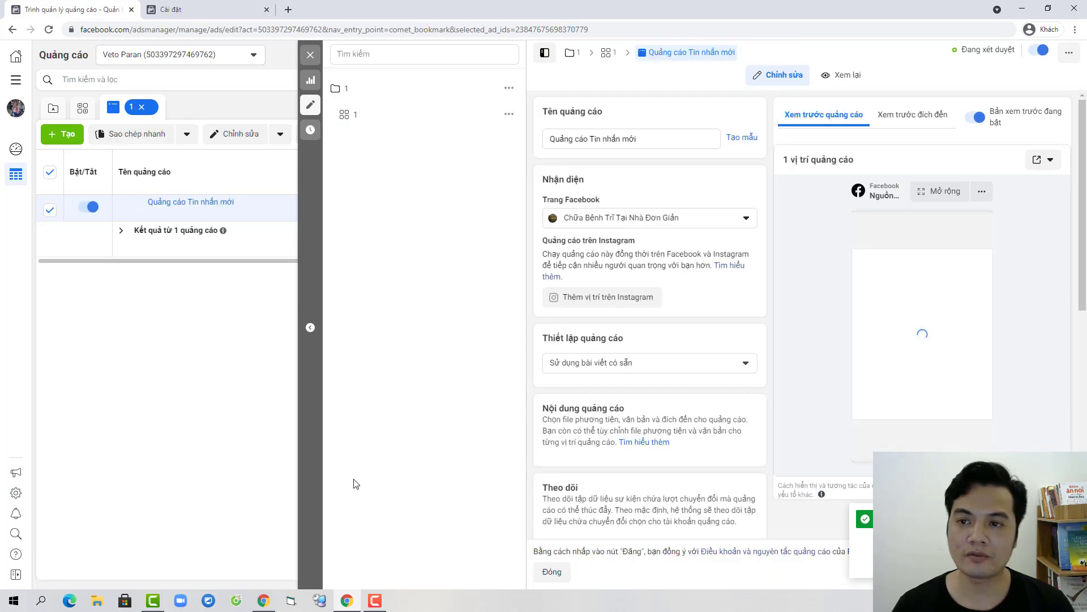
Step: Close the ad editor and show all ads, with 'Quảng cáo Tin nhắn mới' in review
left_click(552, 571)
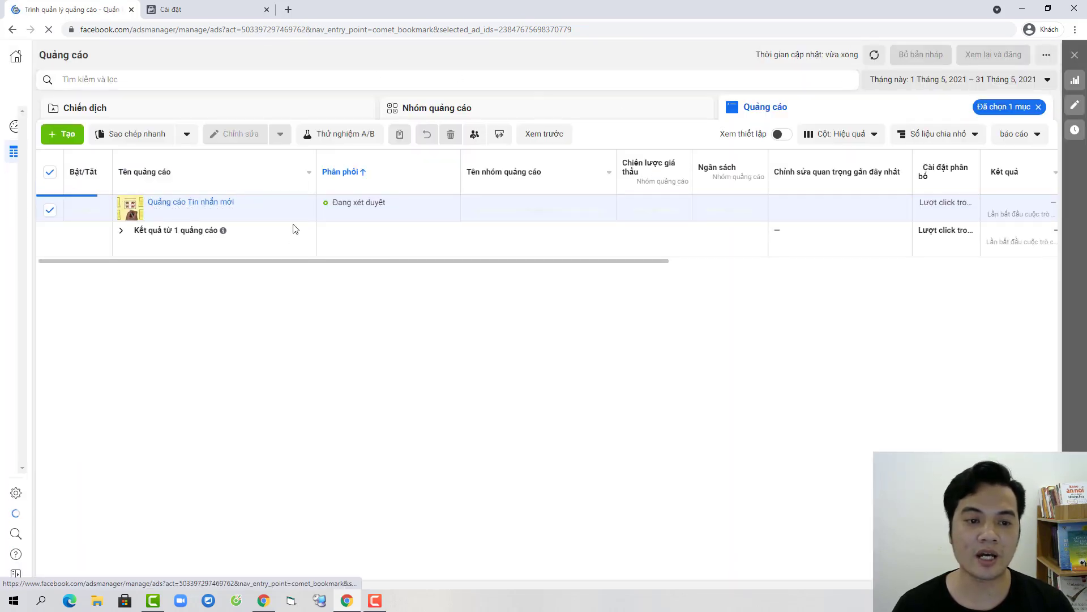
left_click(447, 108)
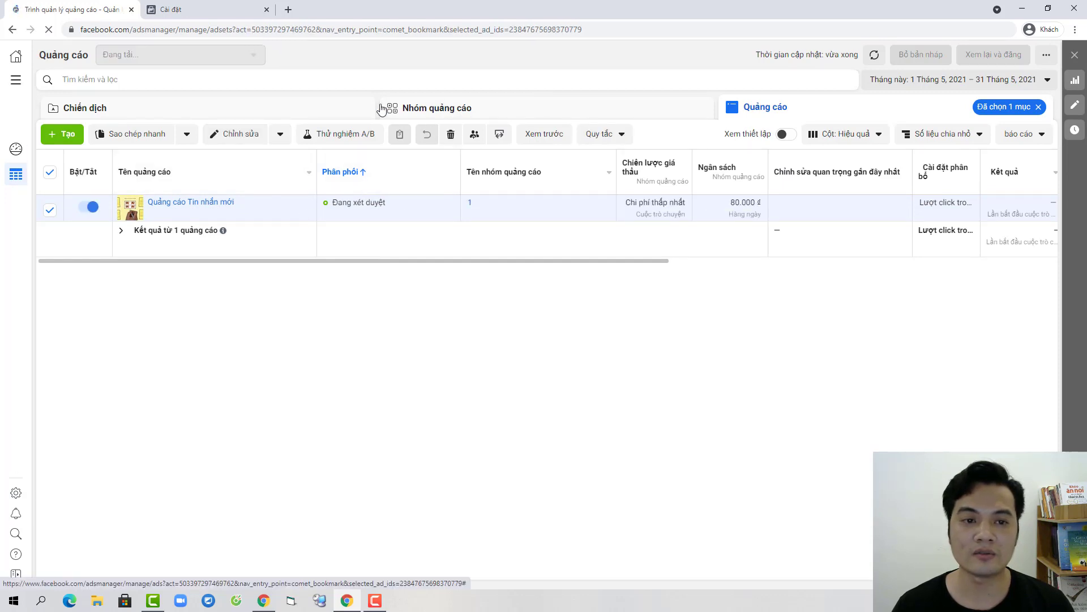
left_click(287, 107)
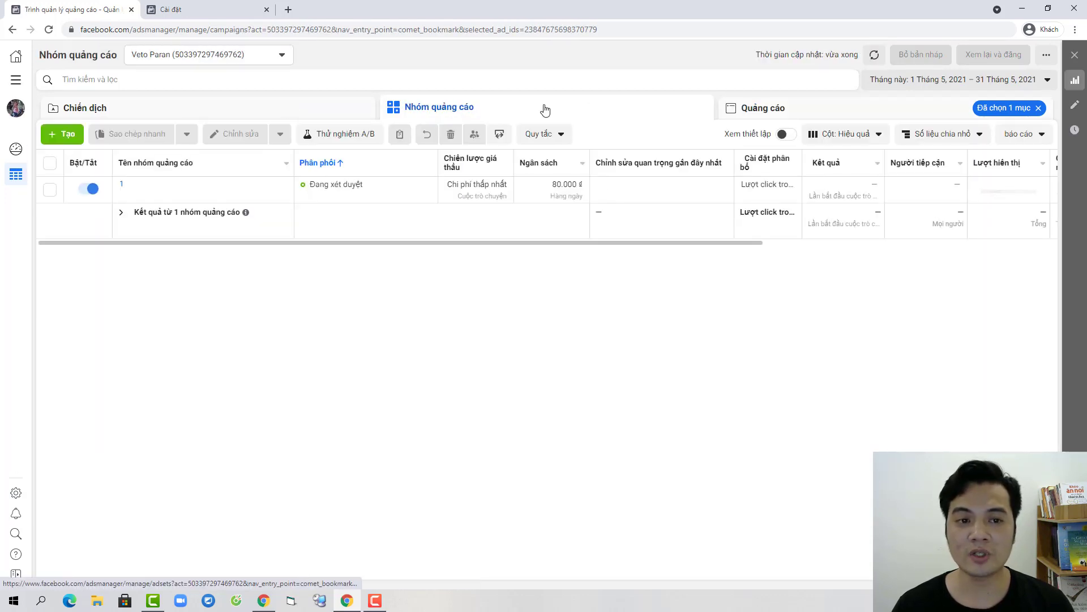
left_click(1039, 110)
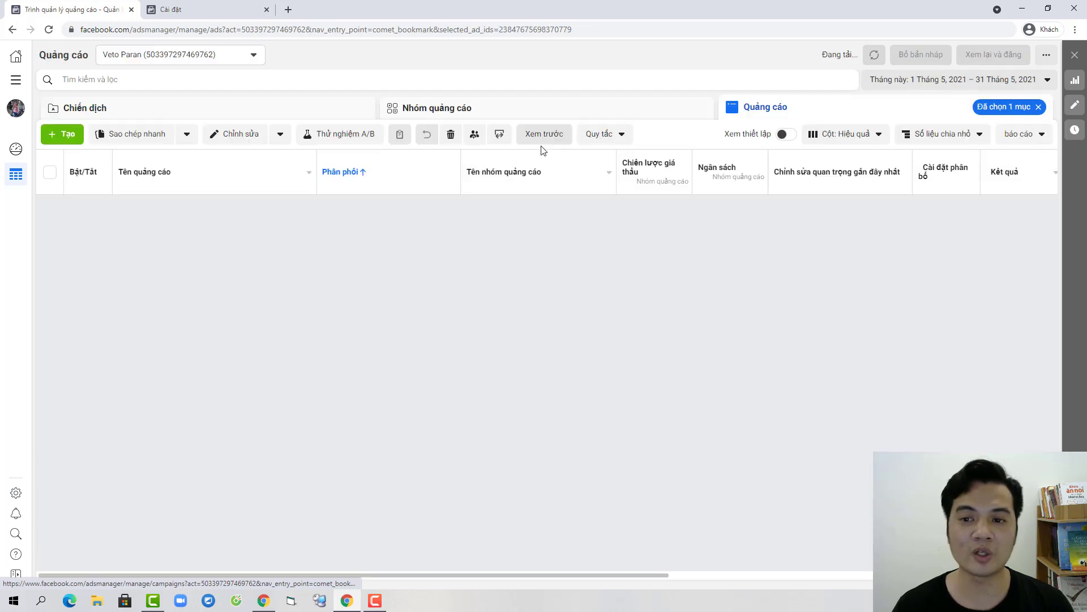
left_click(1039, 107)
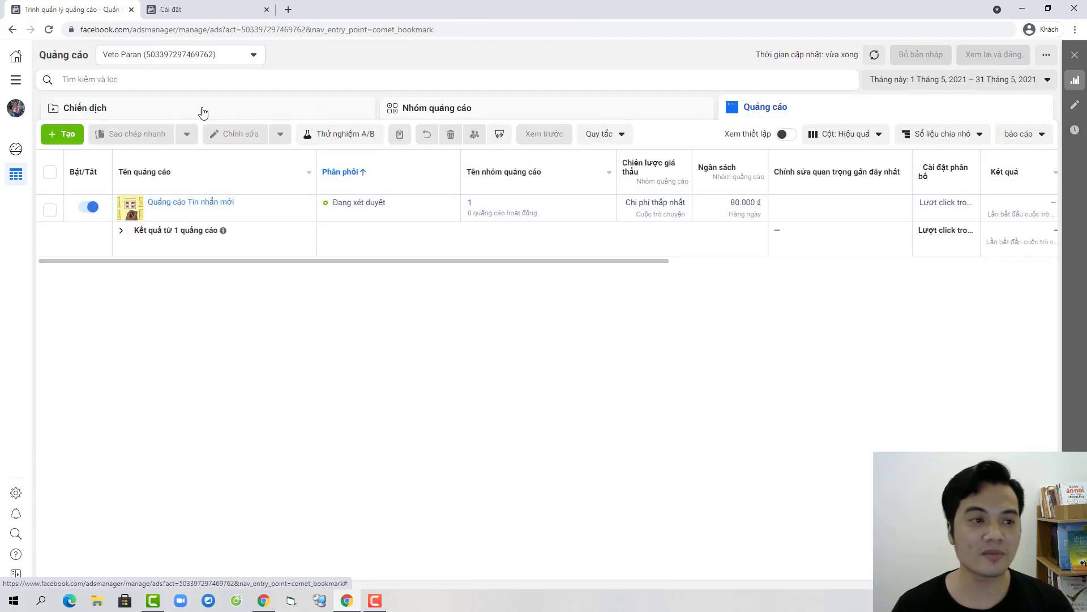
Step: Open the Account Quality page for the ad account and close the billing settings tab
left_click(15, 82)
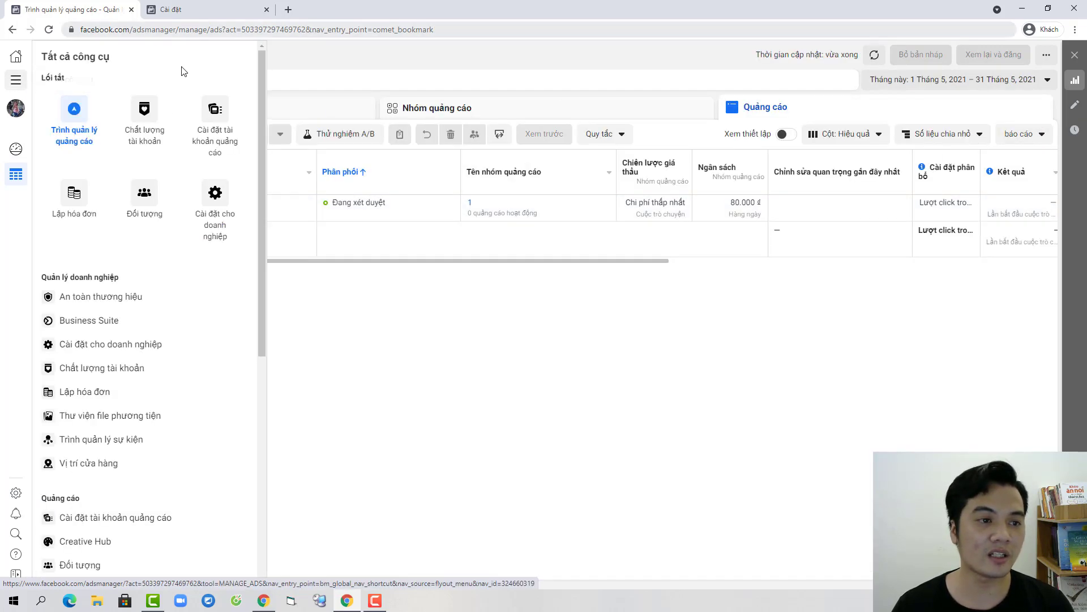
left_click(146, 120)
left_click(255, 6)
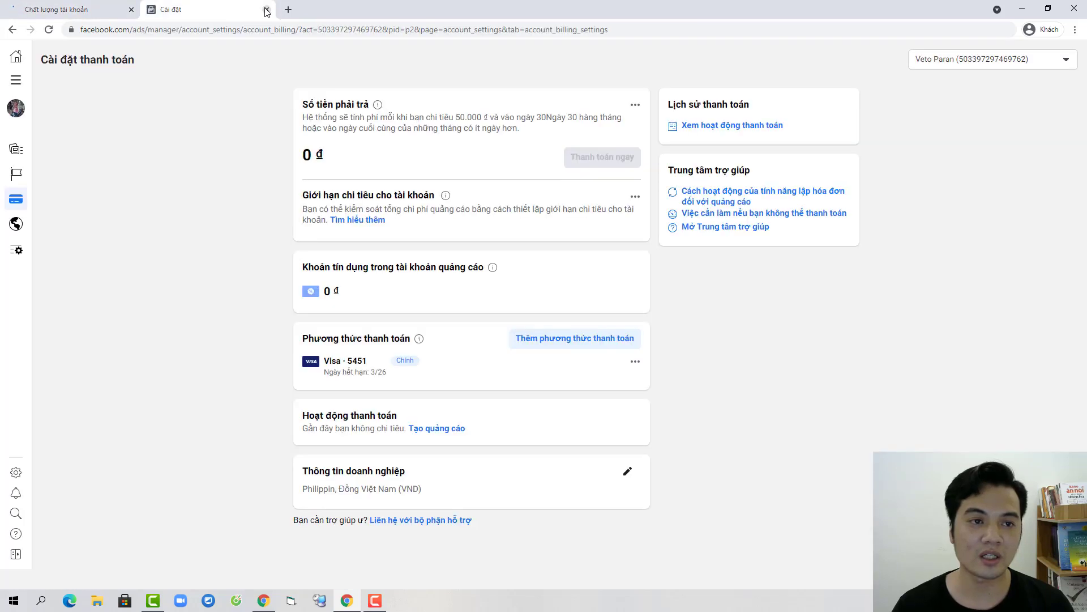
left_click(266, 9)
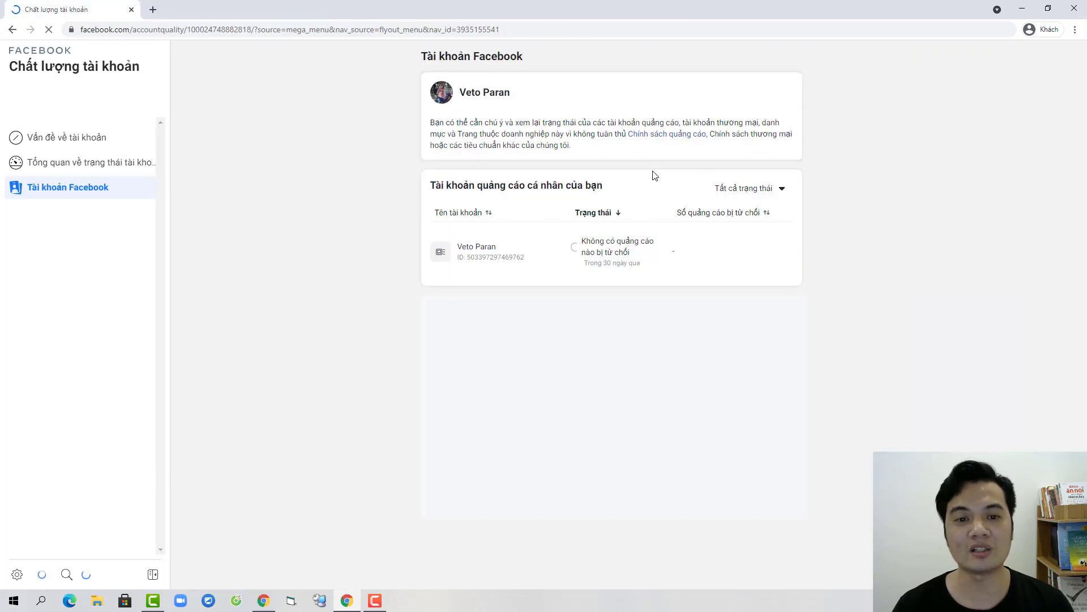
left_click(492, 255)
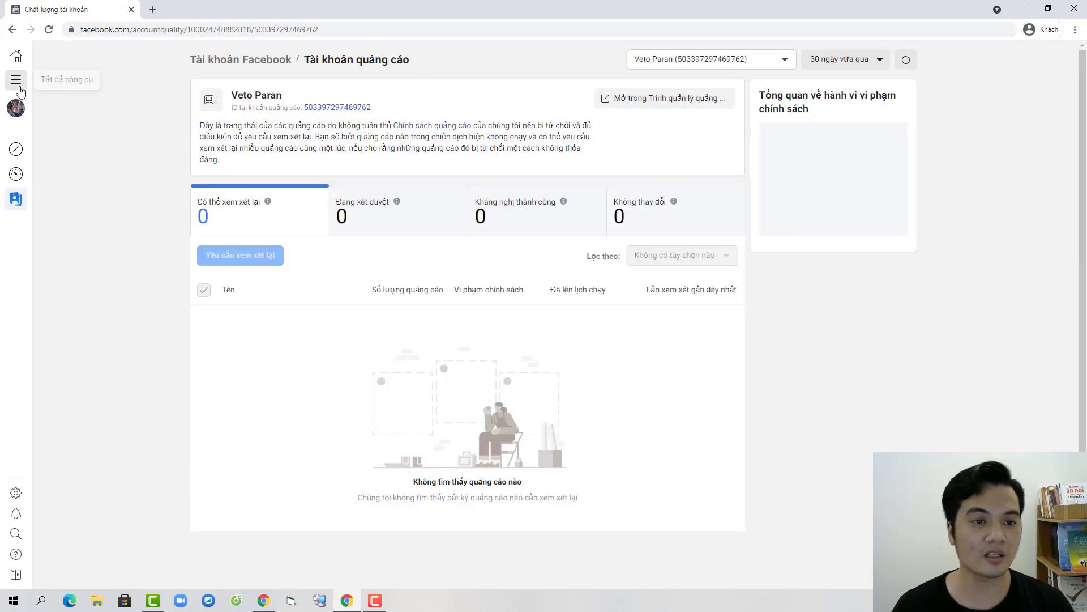
Step: Open the ad account settings showing the account's roles
left_click(16, 80)
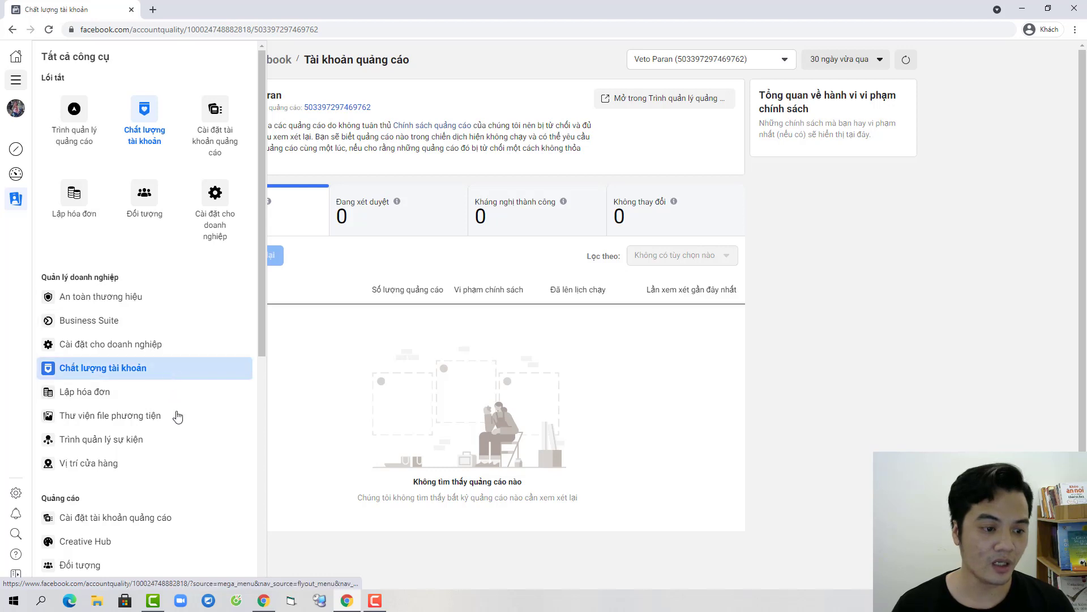
scroll(172, 415, "down", 1)
left_click(111, 461)
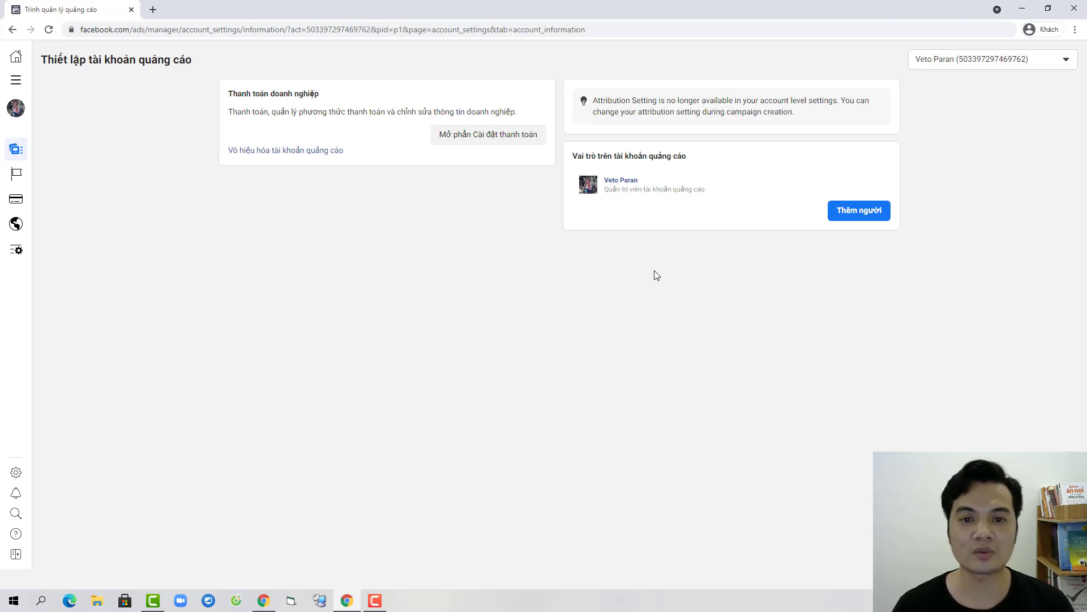
Step: Load Facebook in the second browser and in a new tab at fb.com
left_click(862, 214)
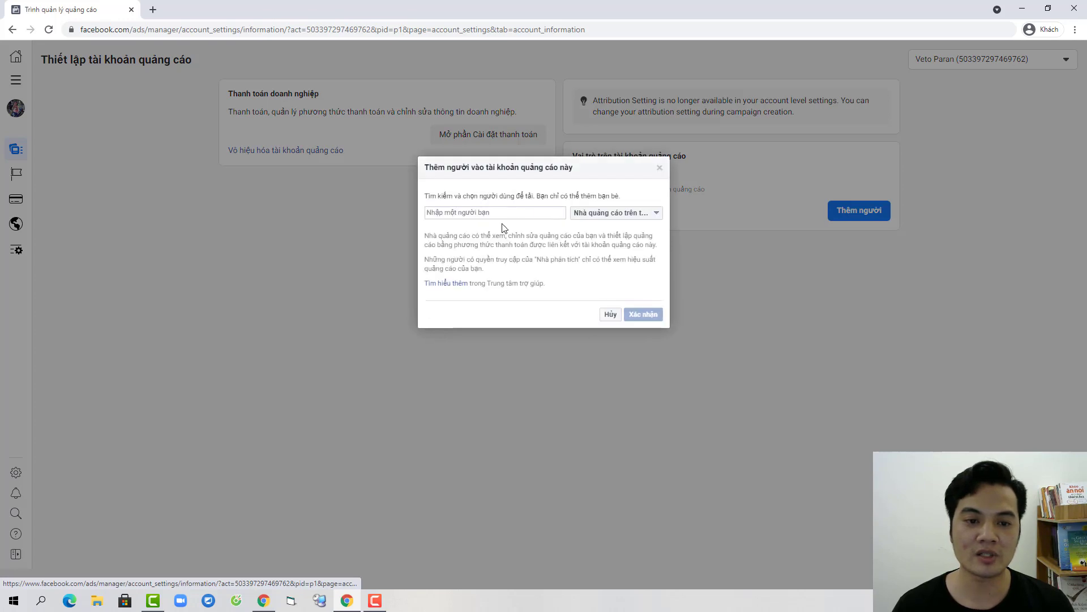
left_click(236, 601)
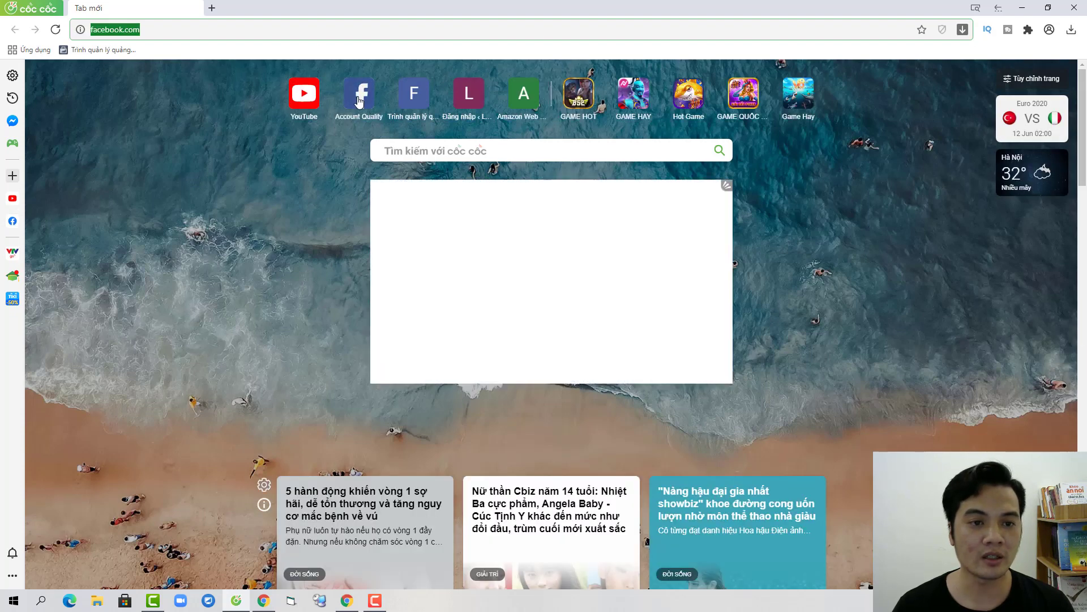
key("Return")
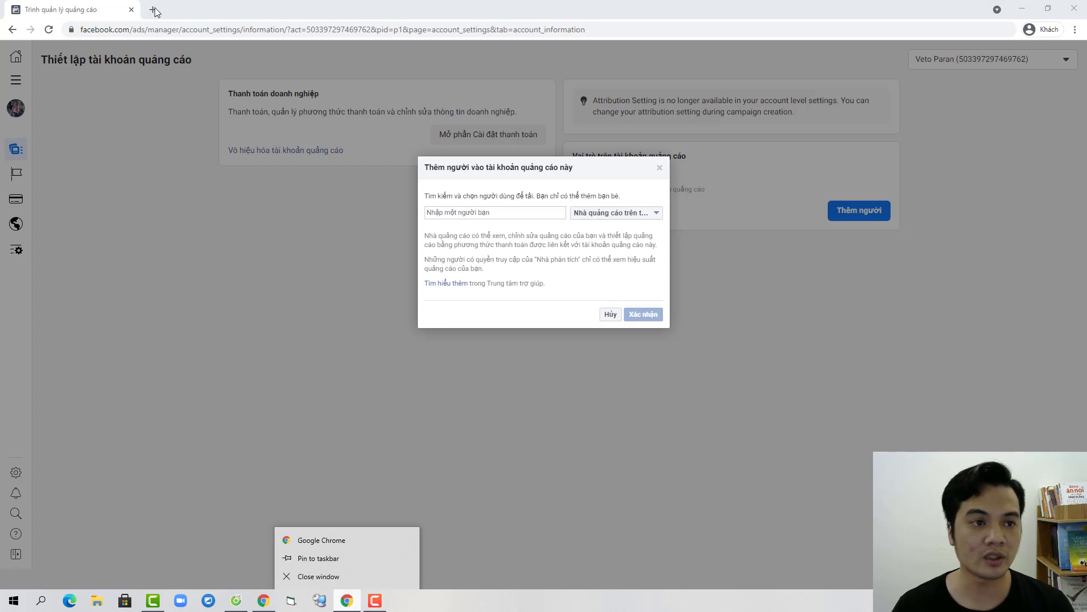
left_click(153, 10)
type("fb.com")
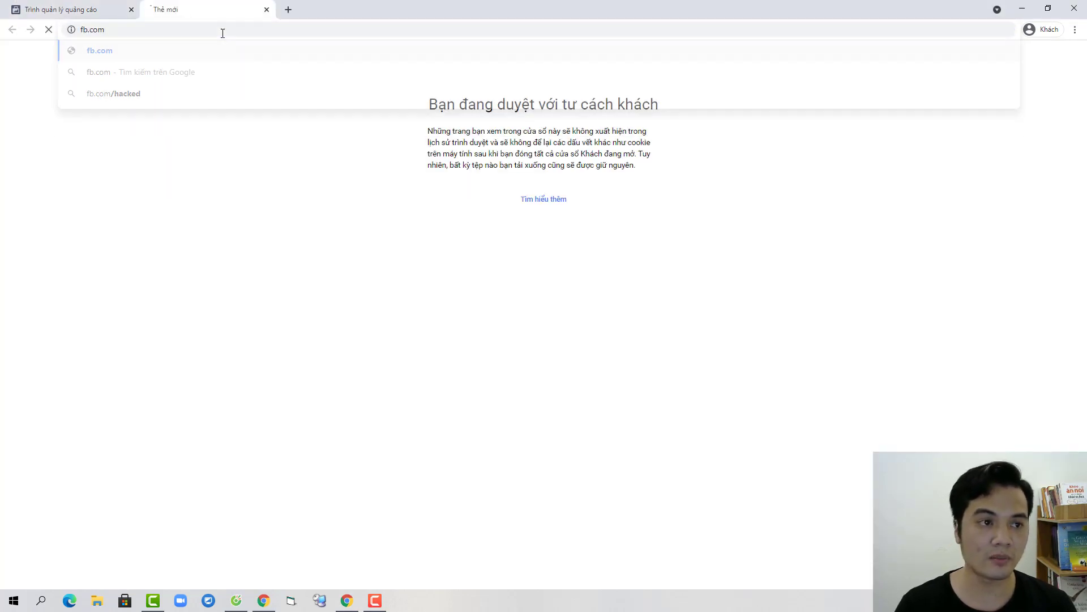
key("Return")
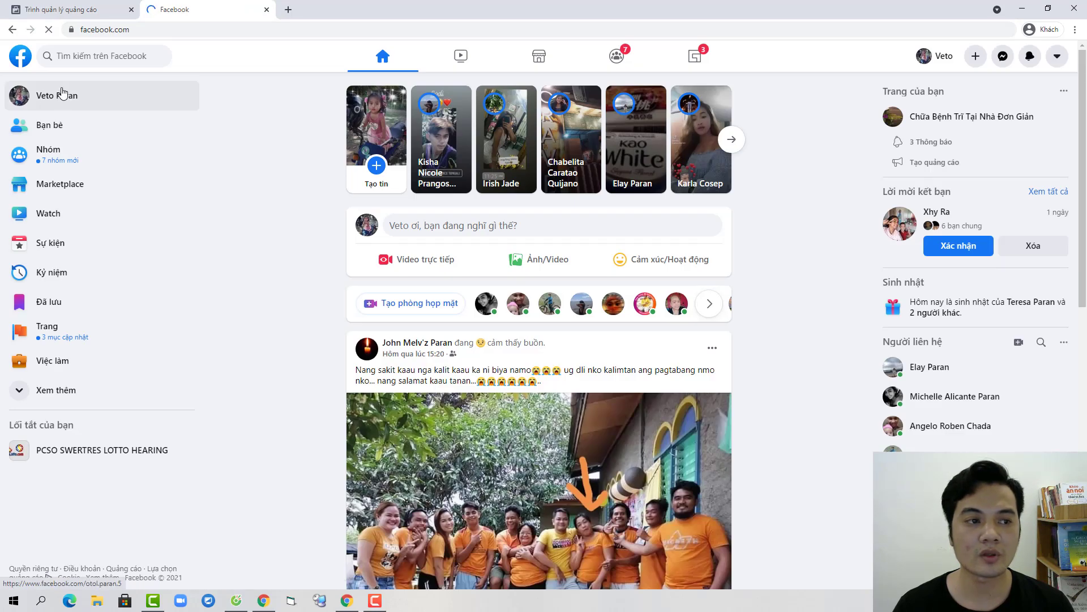
Step: Copy the owner's profile link and send a friend request from the second account
left_click(62, 97)
left_click(243, 30)
key("ctrl+c")
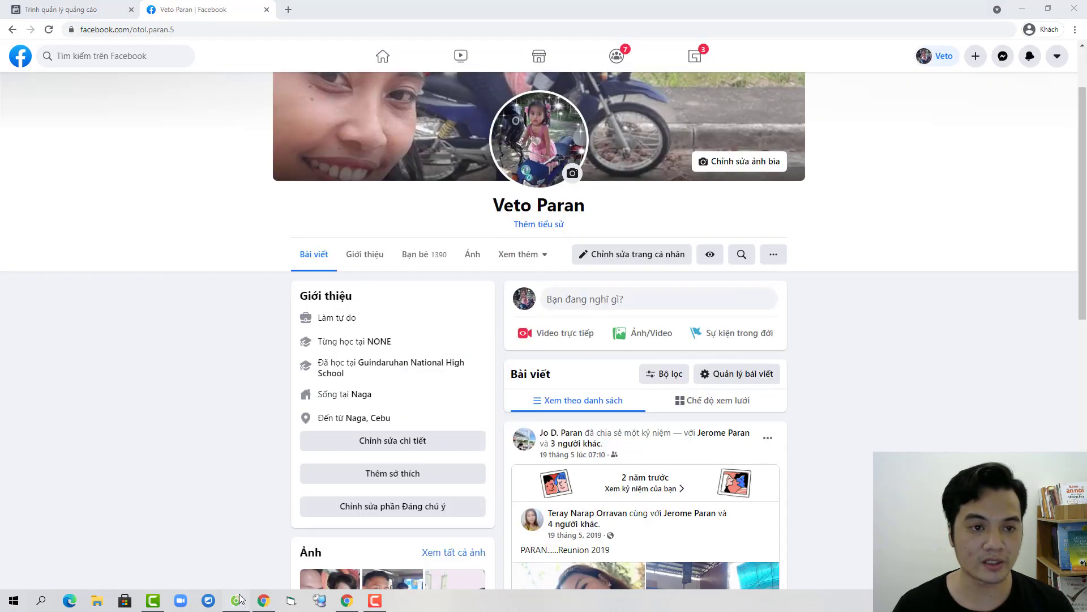
left_click(236, 601)
left_click(297, 29)
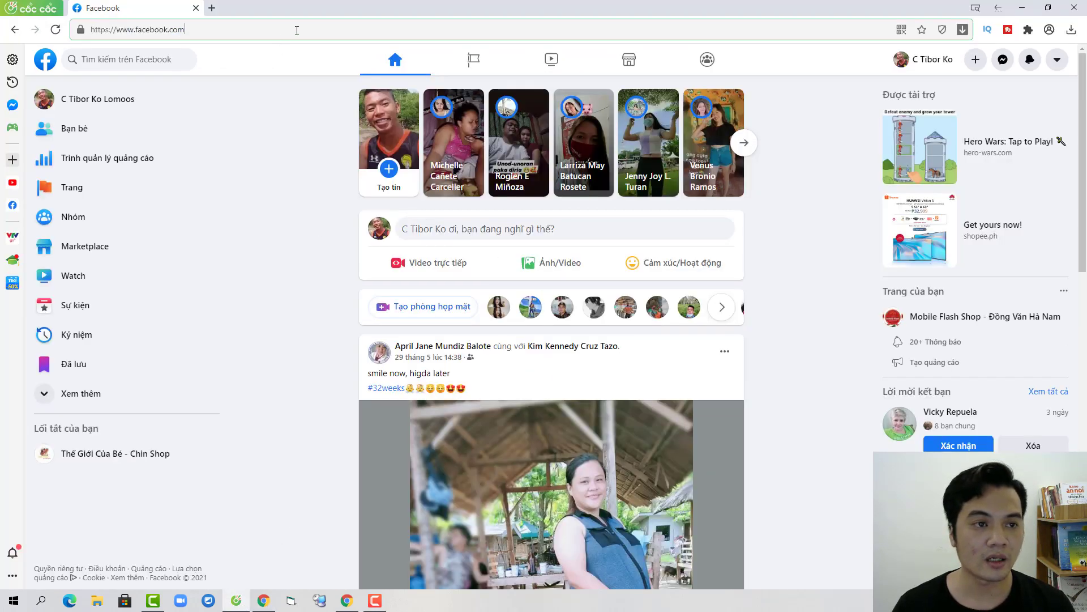
key("ctrl+v")
key("Return")
left_click(283, 29)
key("ctrl+v")
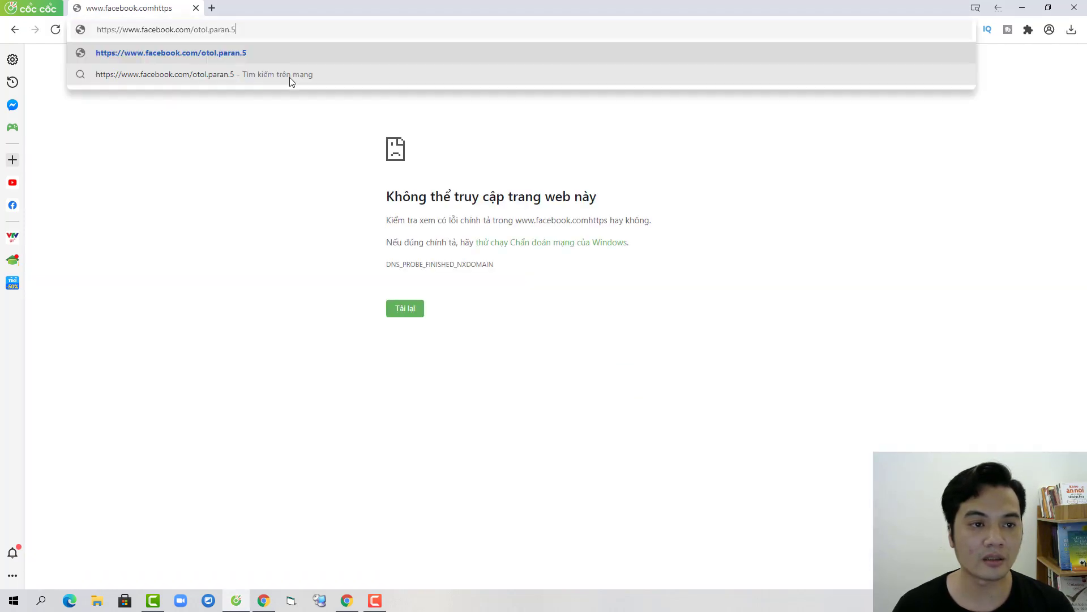
key("Return")
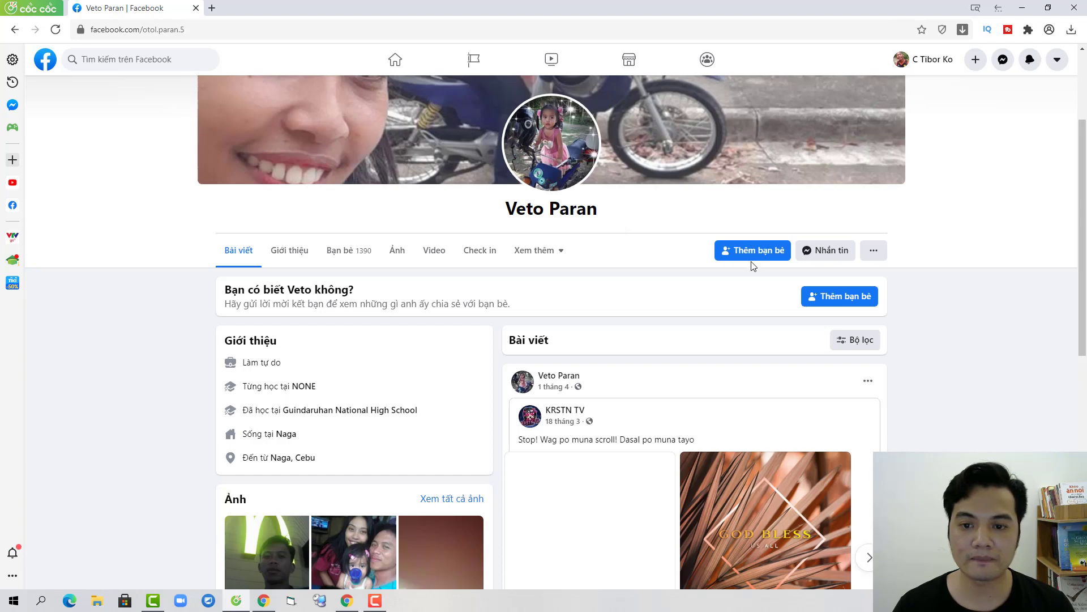
left_click(753, 254)
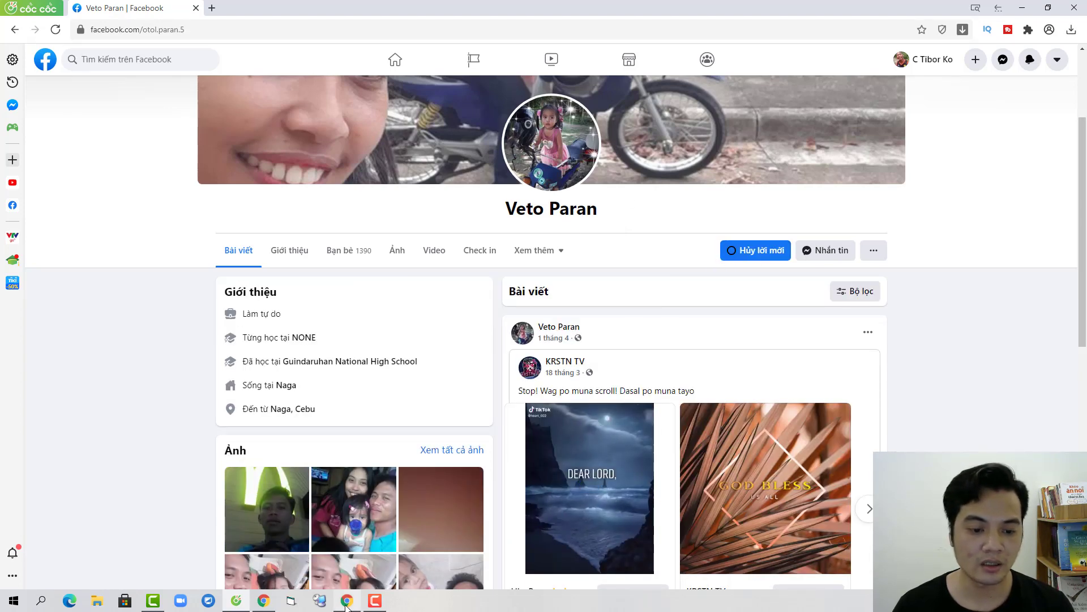
Step: Accept the incoming friend request and go back to the ad account settings
key("alt+Tab")
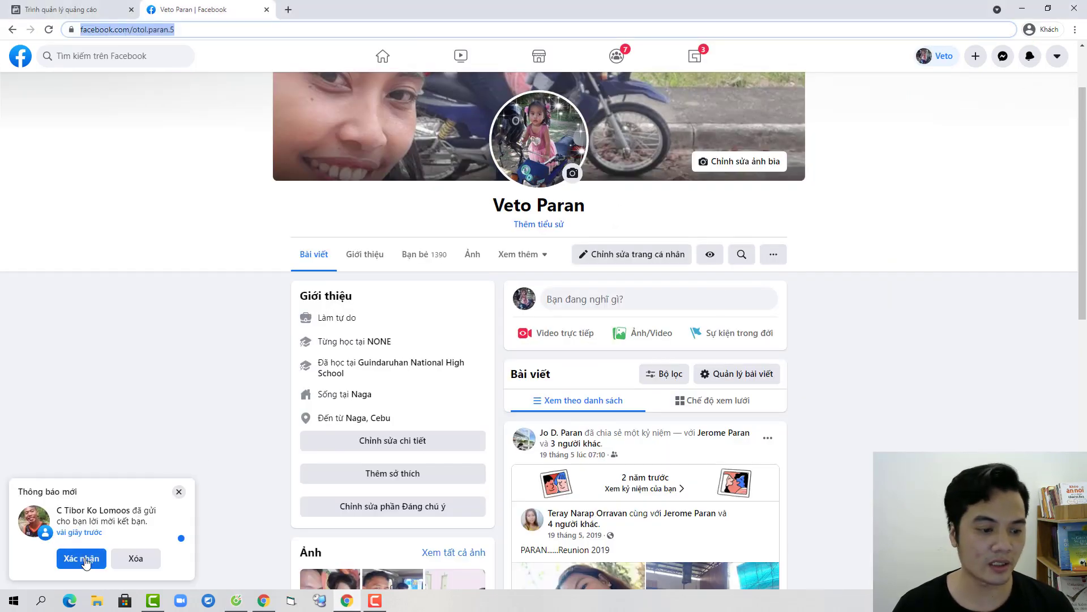
left_click(100, 557)
left_click(68, 9)
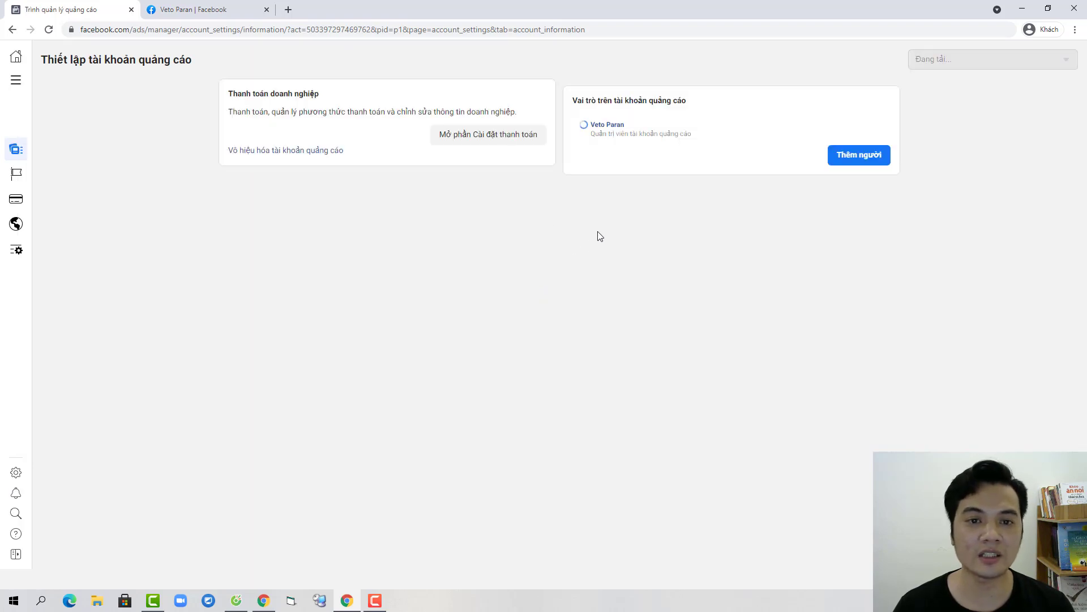
Step: Add the new friend with the Quản trị viên tài khoản quảng cáo role and confirm
left_click(847, 214)
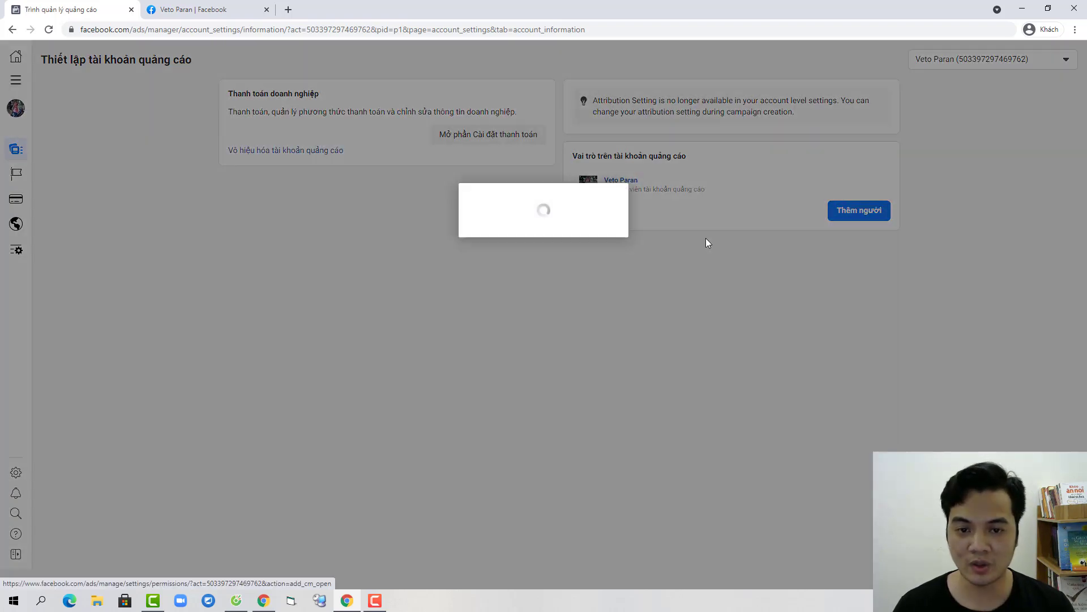
left_click(510, 213)
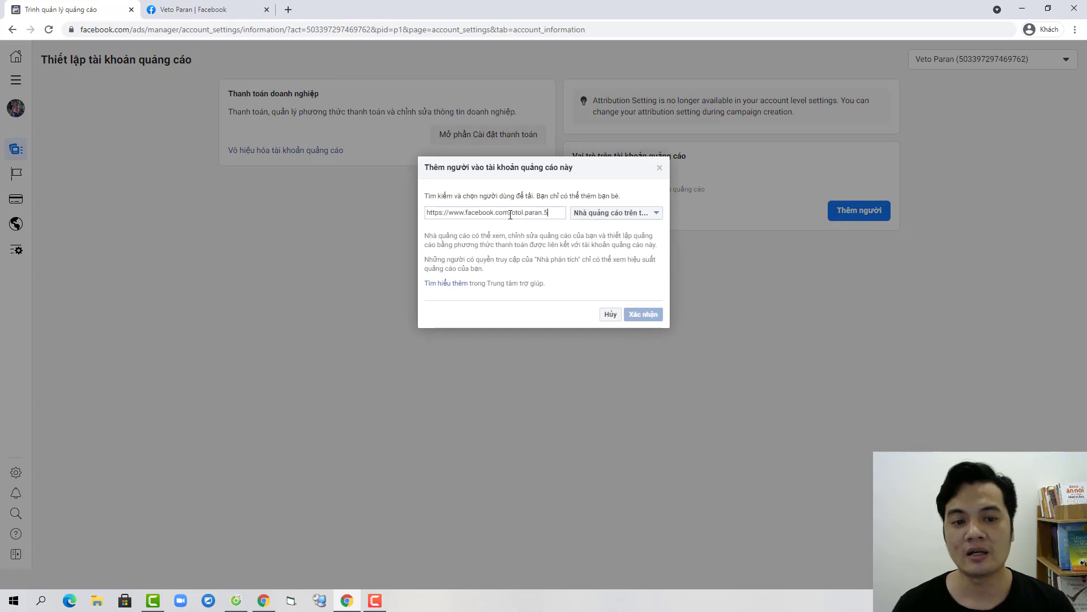
left_click_drag(553, 216, 255, 214)
type("c")
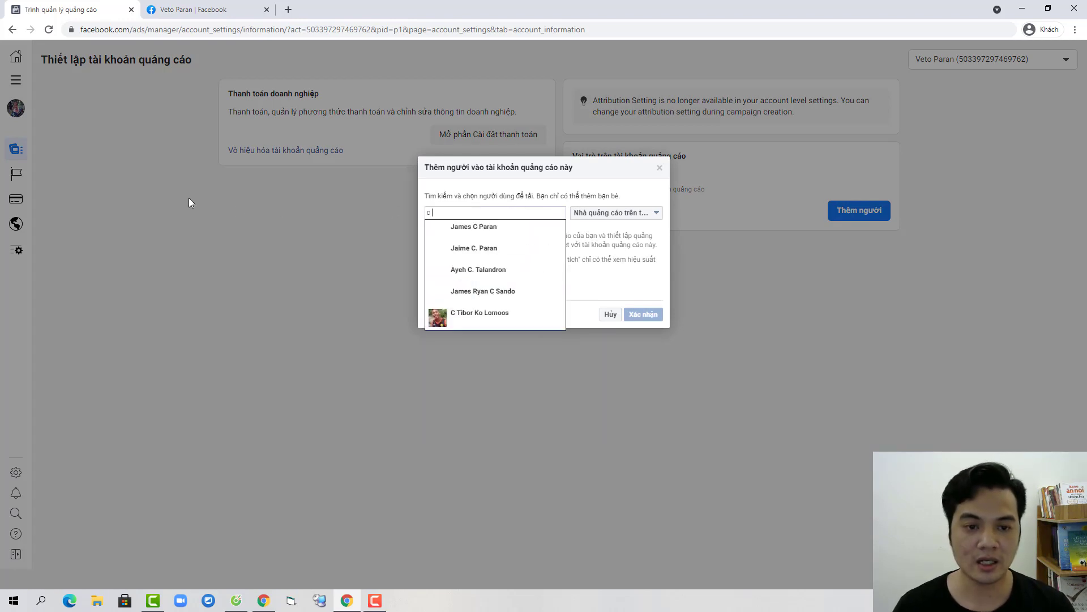
left_click(480, 315)
left_click(615, 214)
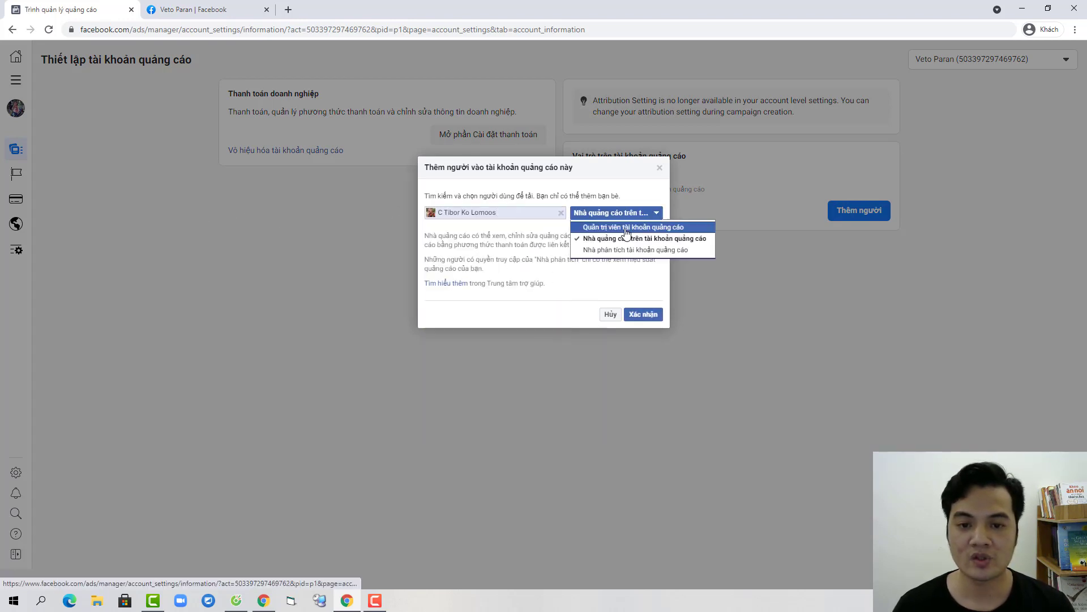
left_click(611, 225)
left_click(653, 318)
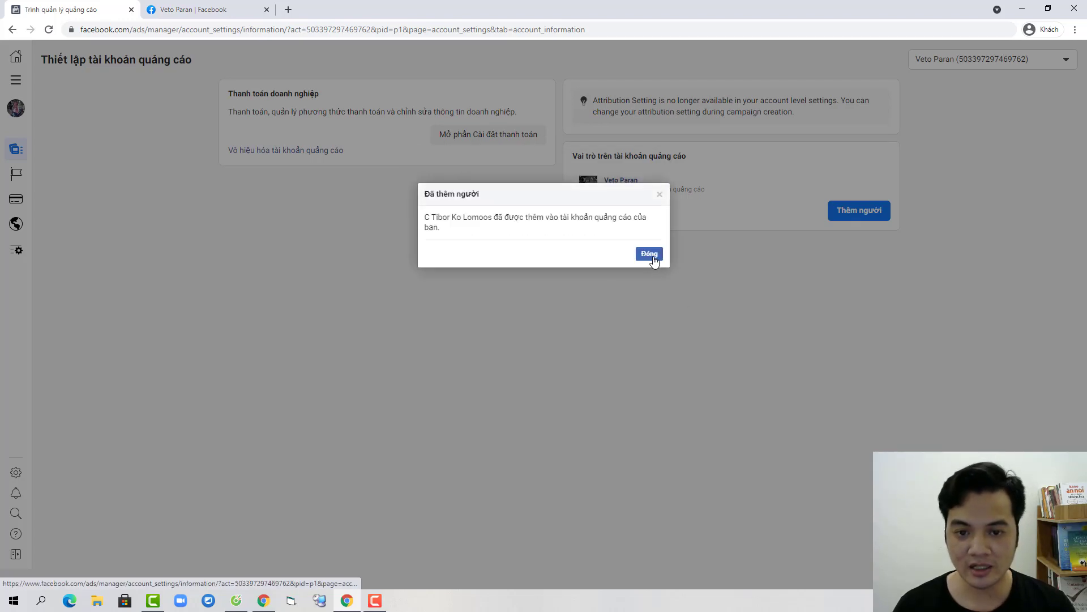
left_click(650, 252)
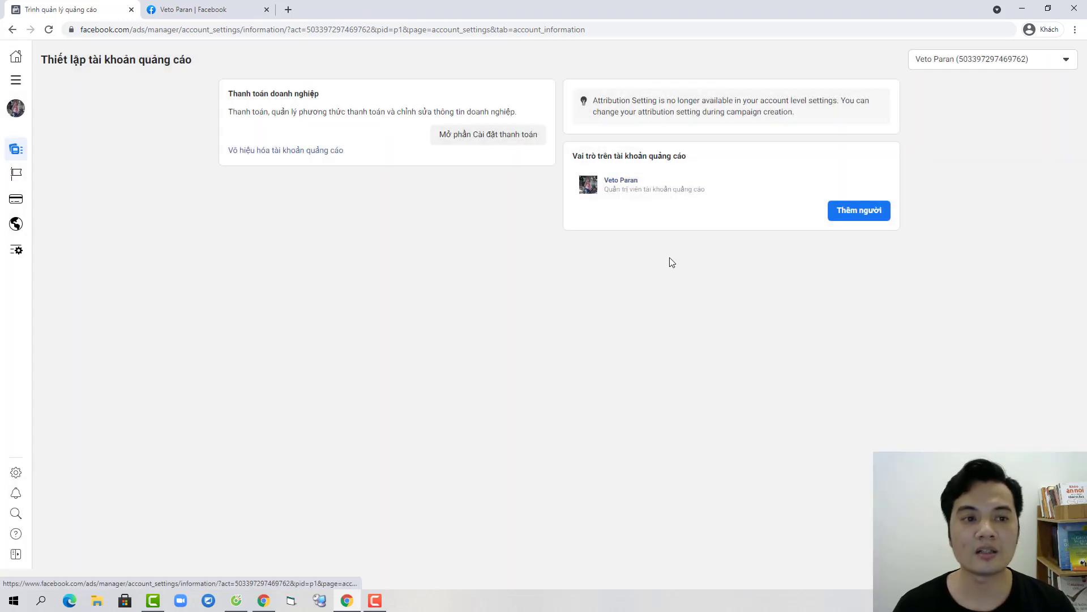
left_click(16, 81)
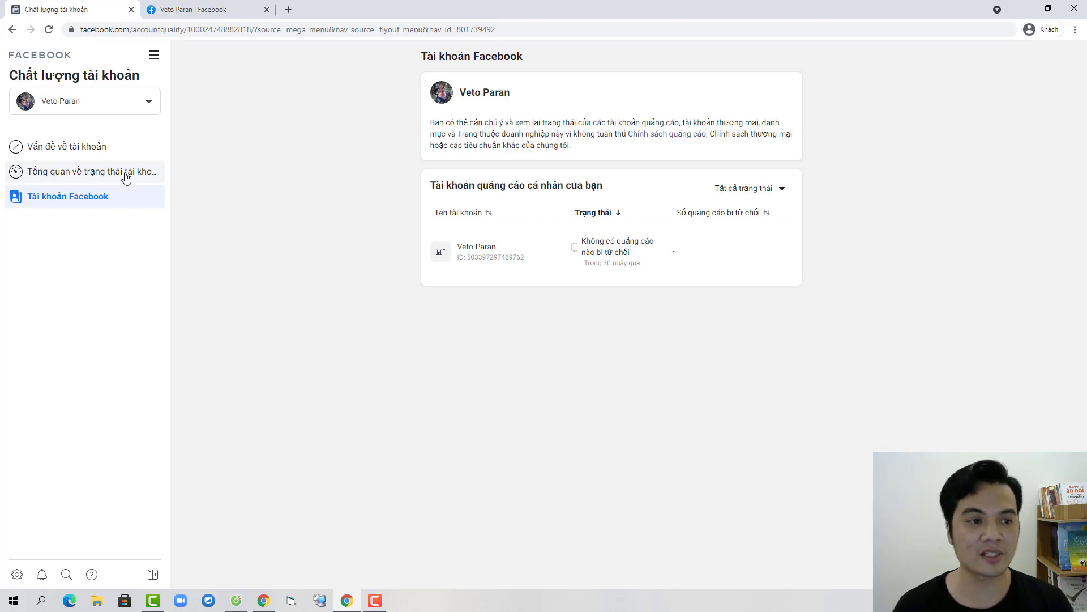
Step: Review the account status overview and Facebook account status, then open a blank tab
left_click(125, 176)
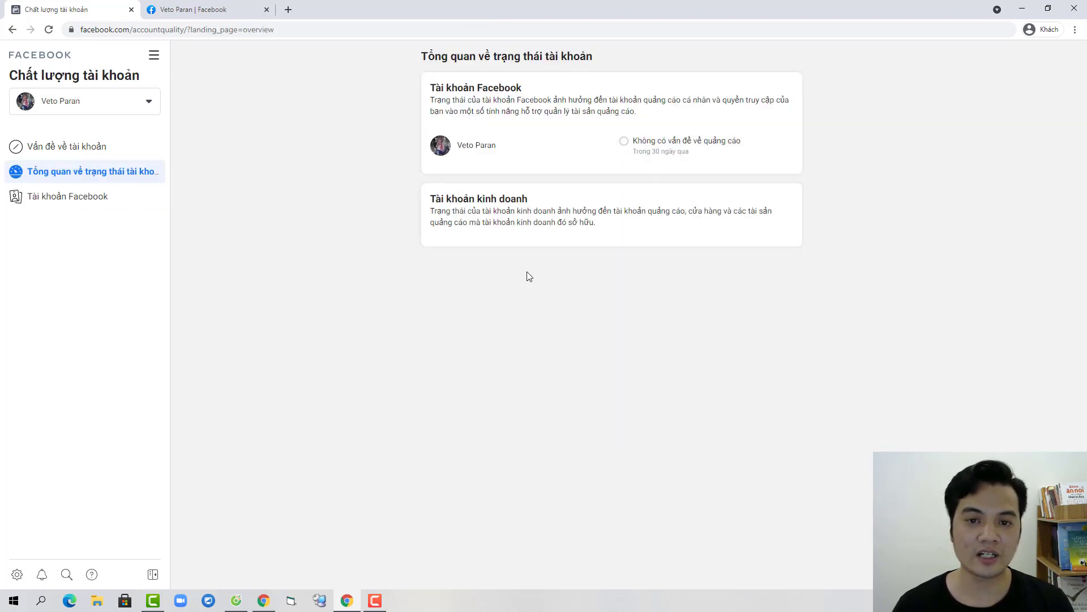
left_click(526, 146)
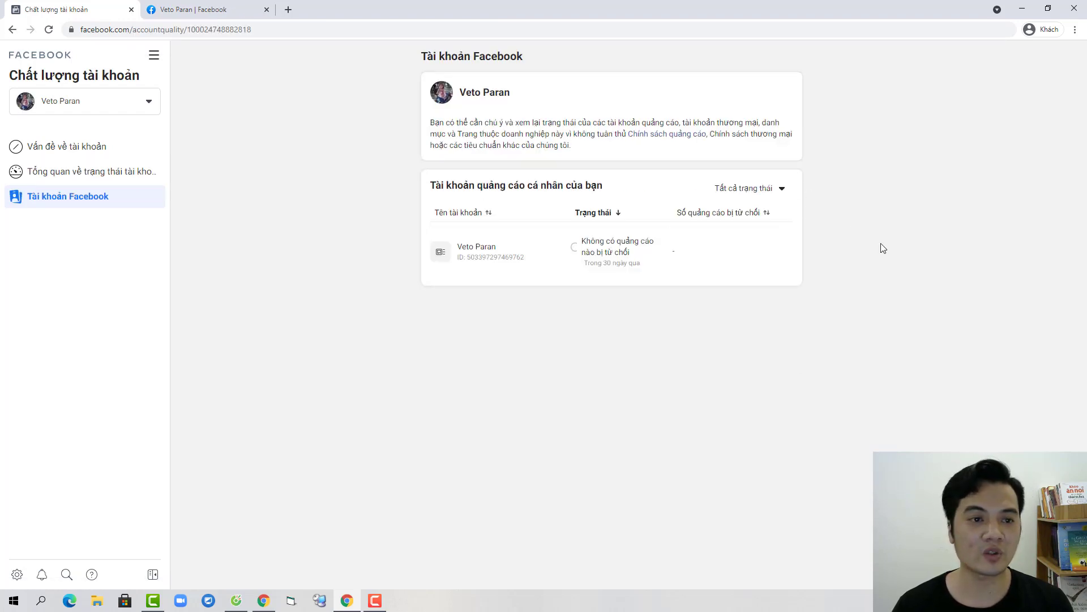
left_click(227, 11)
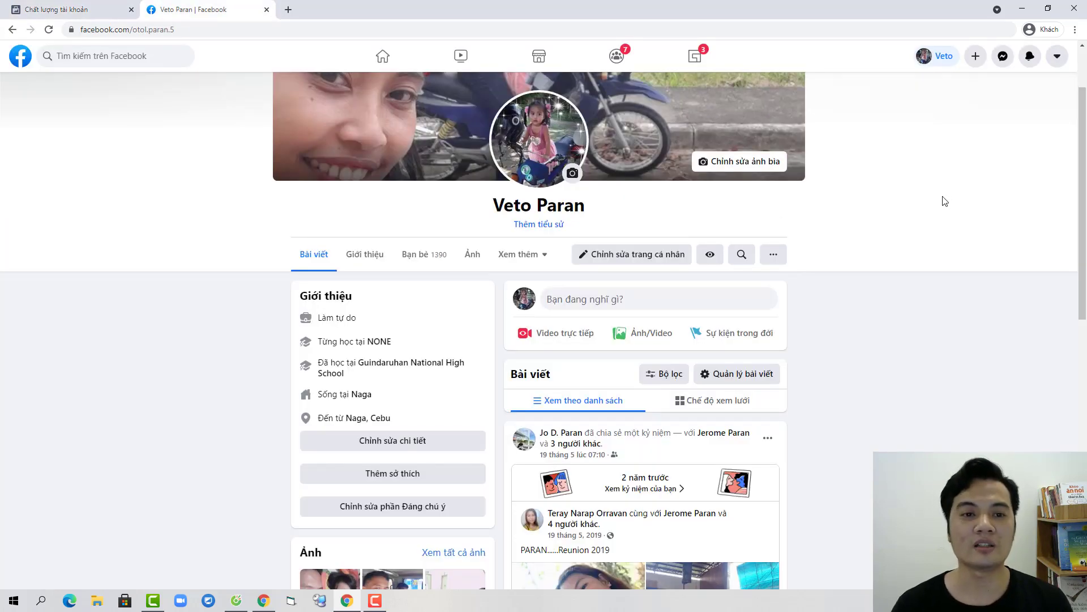
left_click(288, 10)
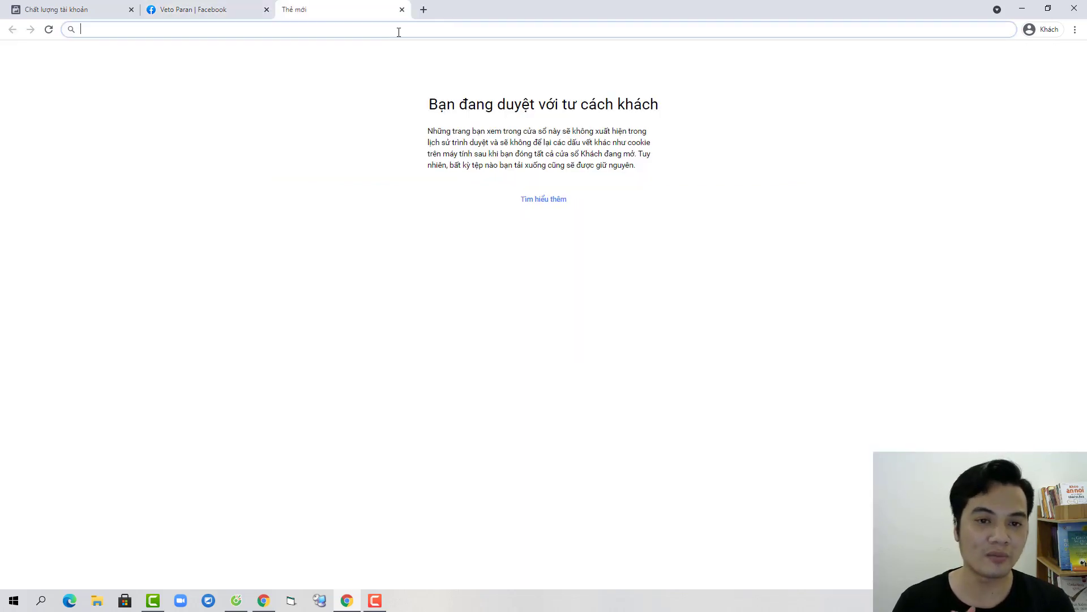
Step: Load whoer.net in the new blank browser tab
left_click(209, 7)
left_click(351, 6)
left_click(215, 5)
left_click(340, 9)
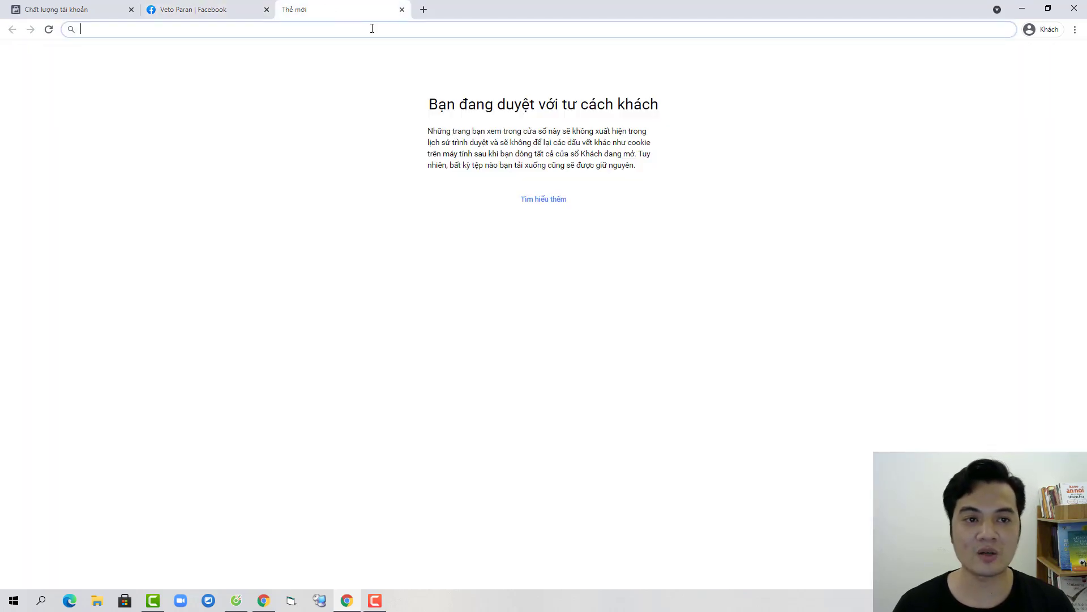
type("who")
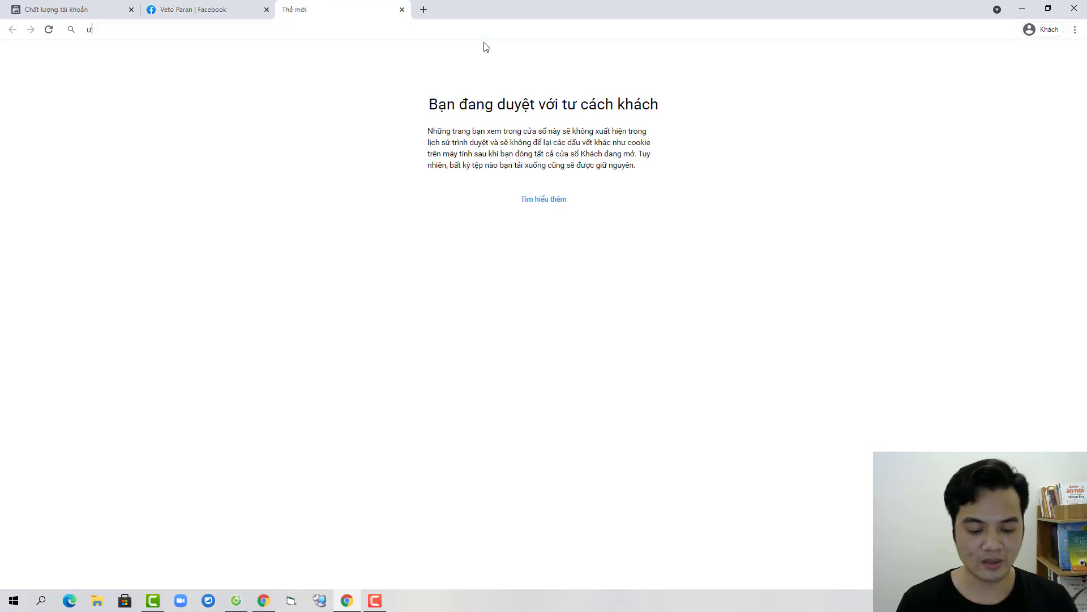
type("er")
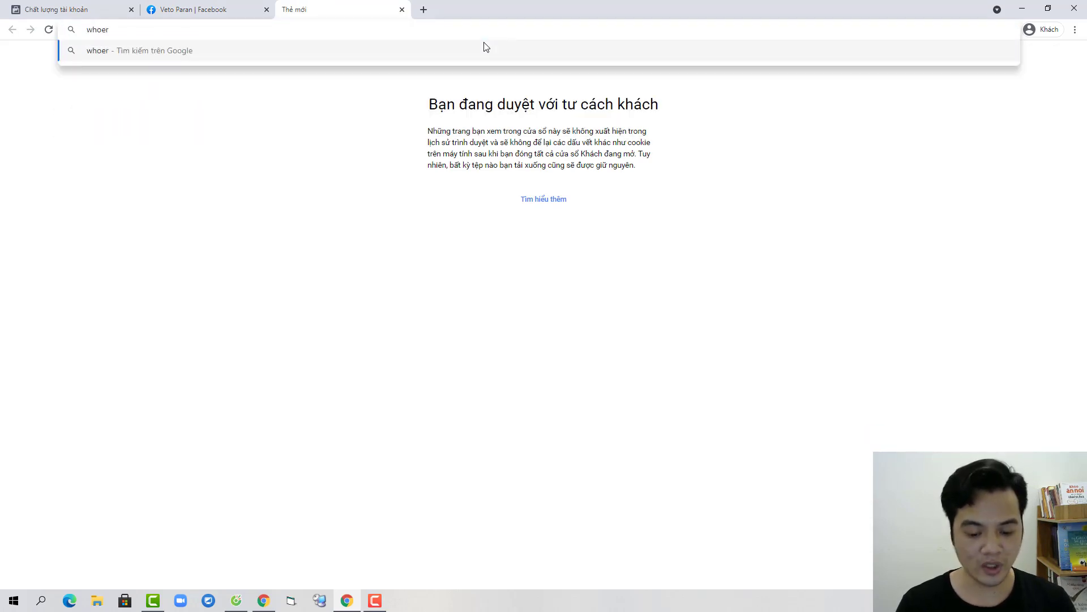
type(".net")
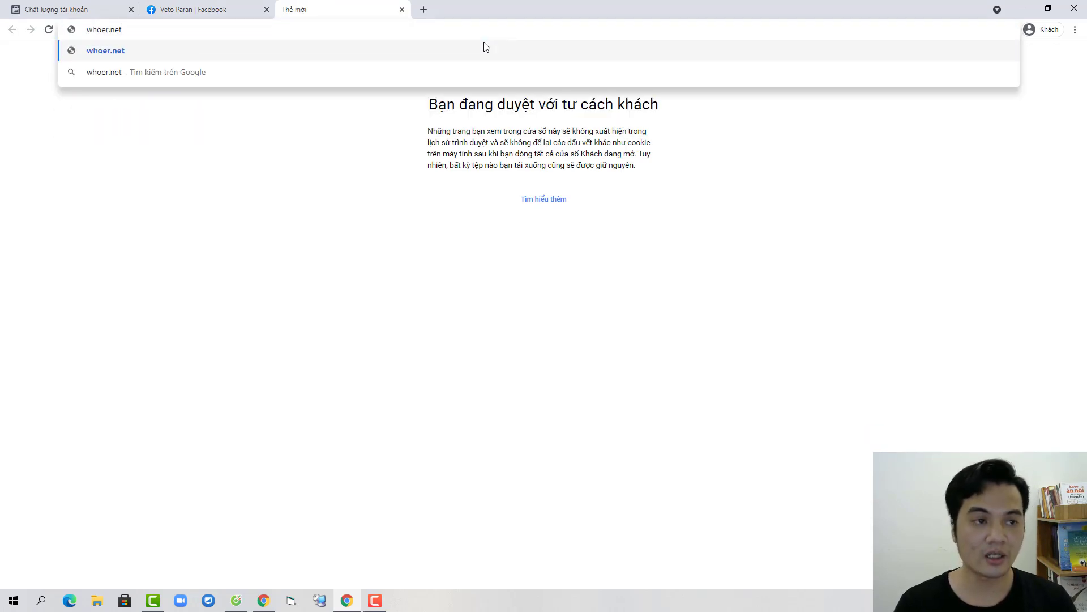
key("Return")
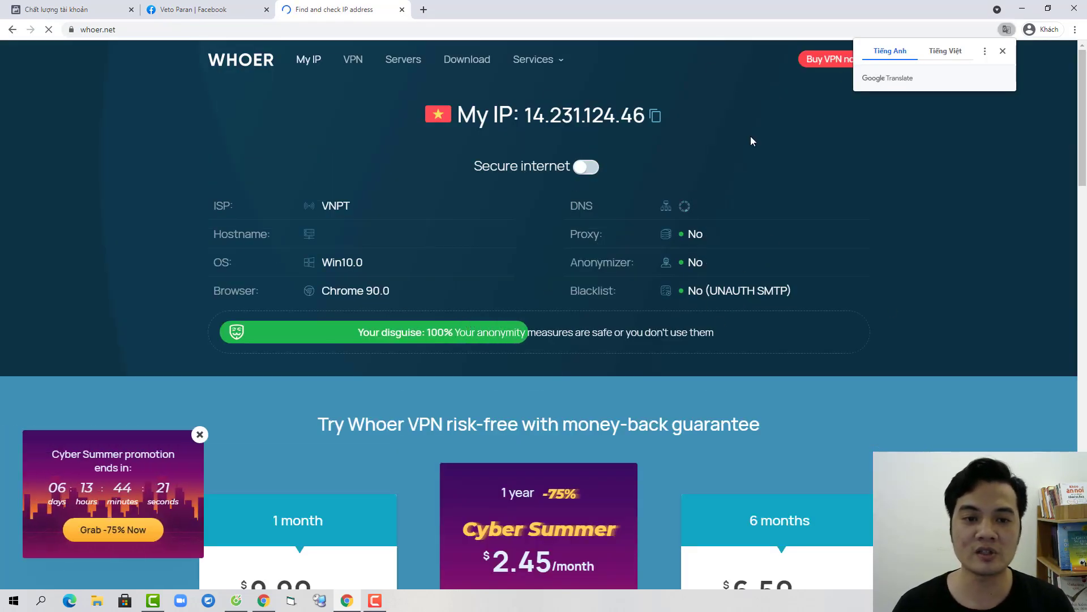
Step: Decline translation, confirm the ISP is VNPT, then close the whoer.net tab
left_click(1003, 51)
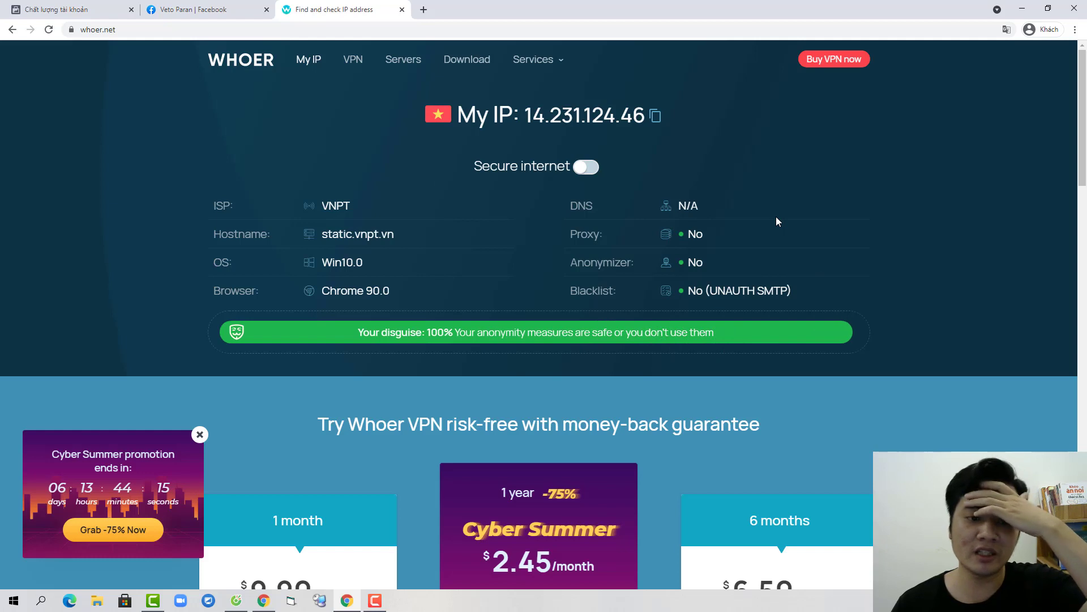
double_click(337, 206)
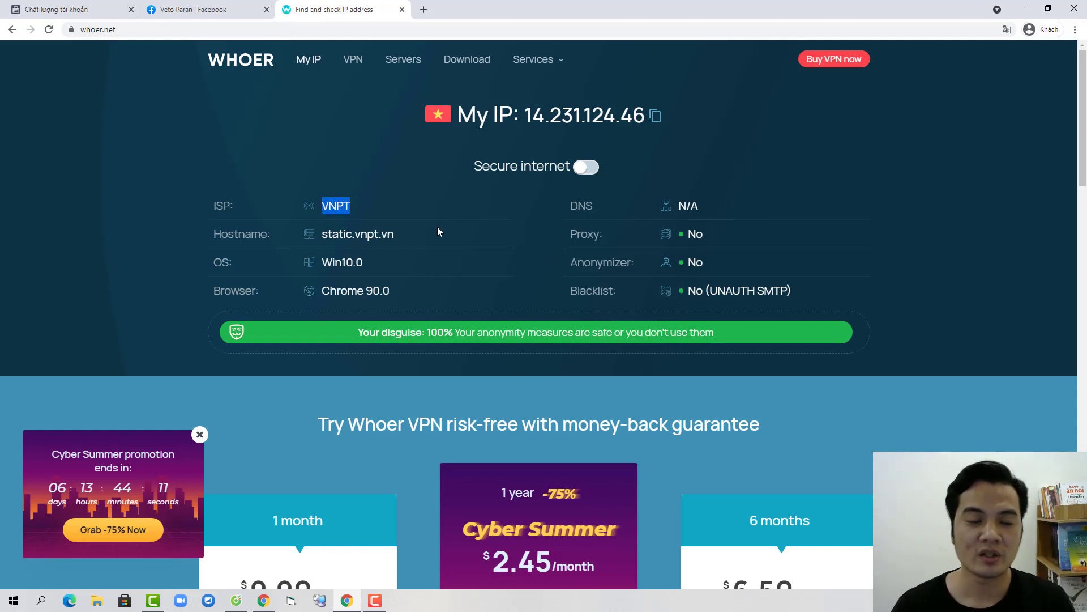
scroll(731, 340, "down", 5)
scroll(730, 339, "up", 5)
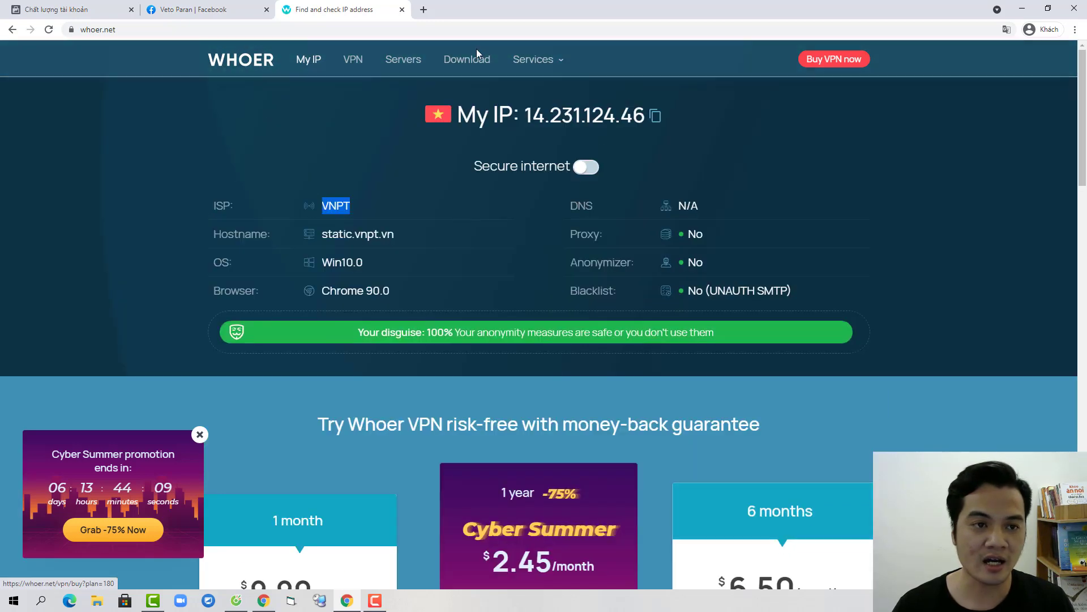
left_click(402, 10)
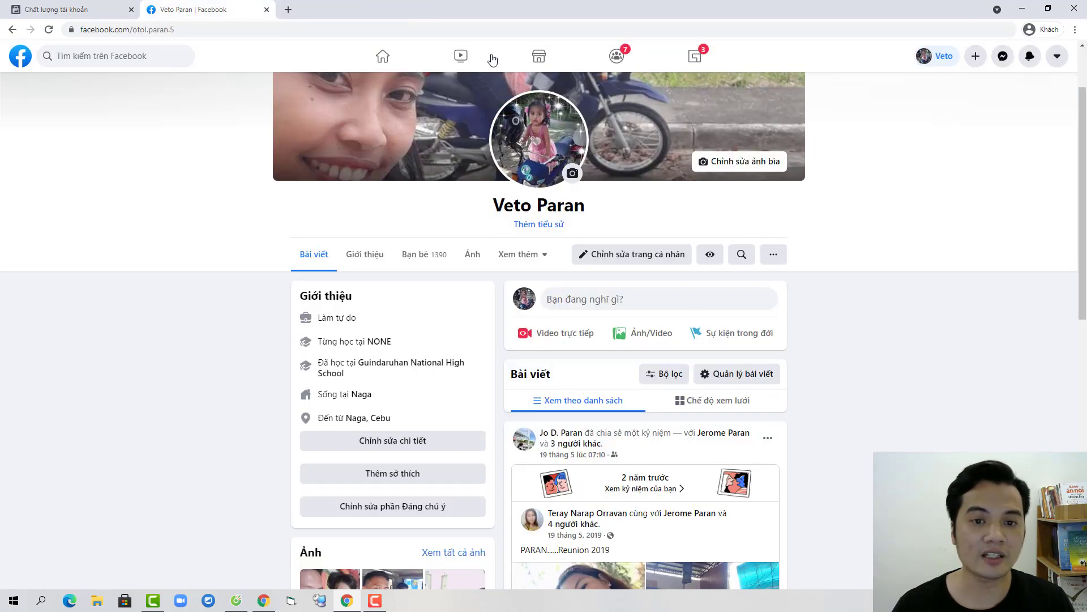
left_click(68, 9)
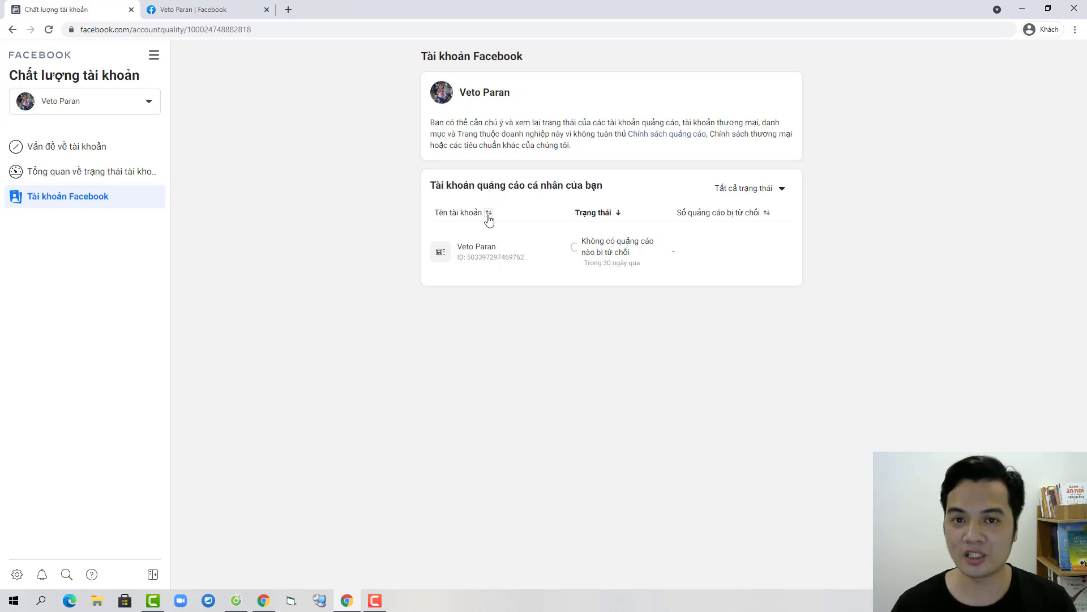
left_click(181, 9)
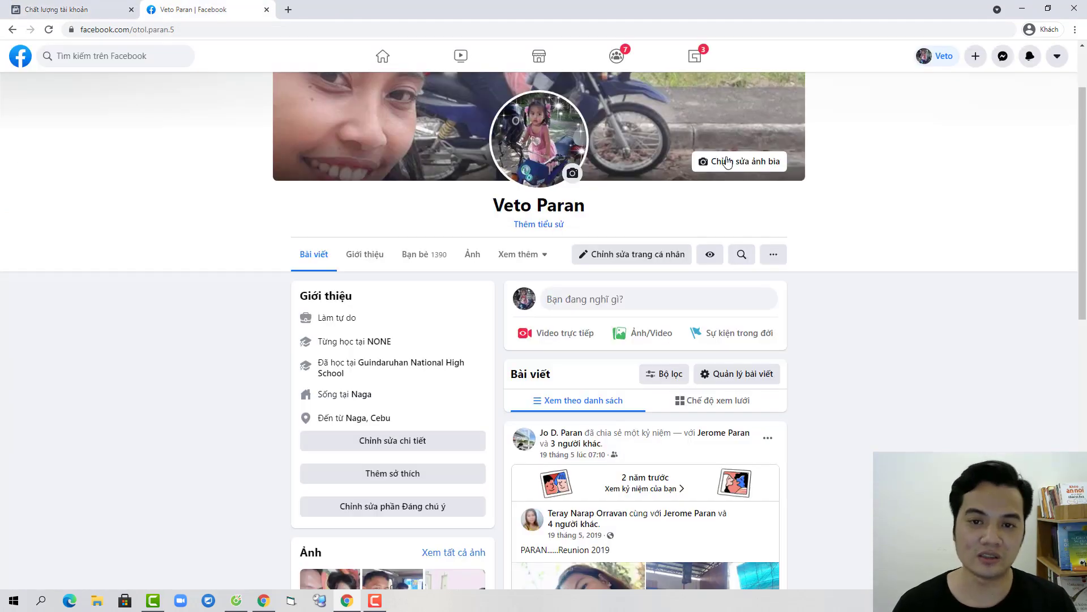